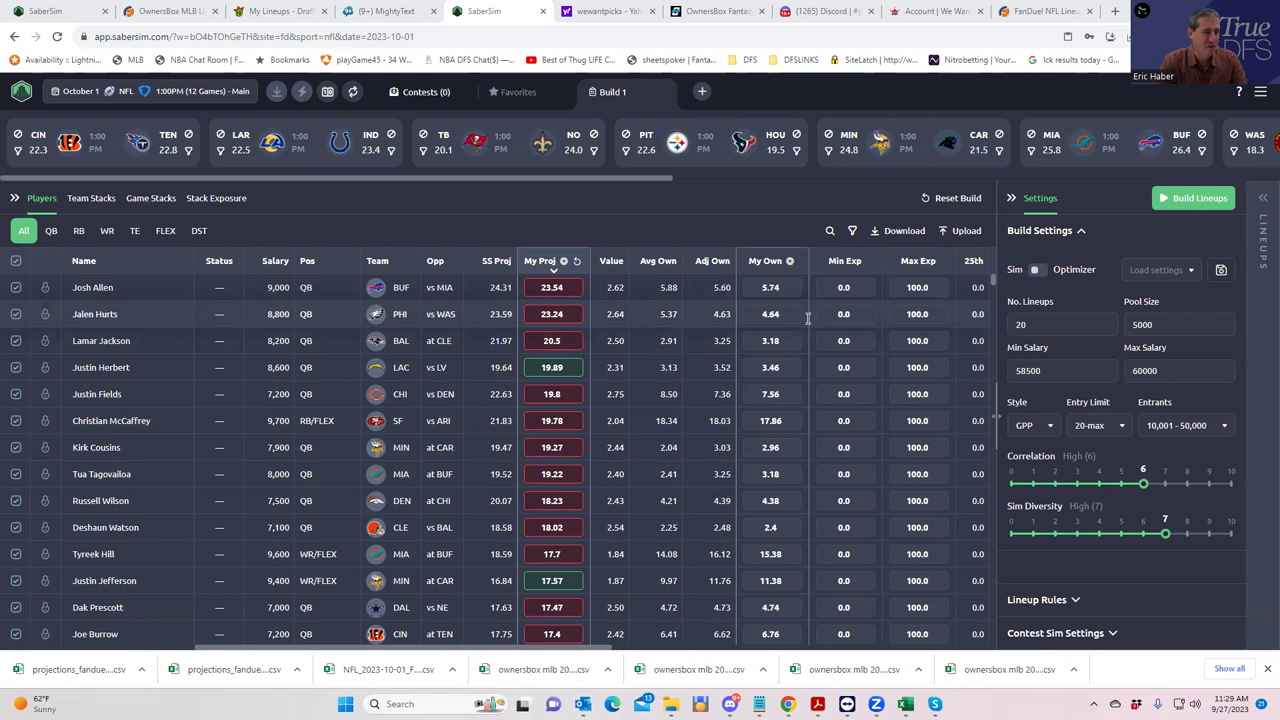
Step: Set No. Lineups to 150 and build them from the 5000-lineup pool
left_click(1048, 326)
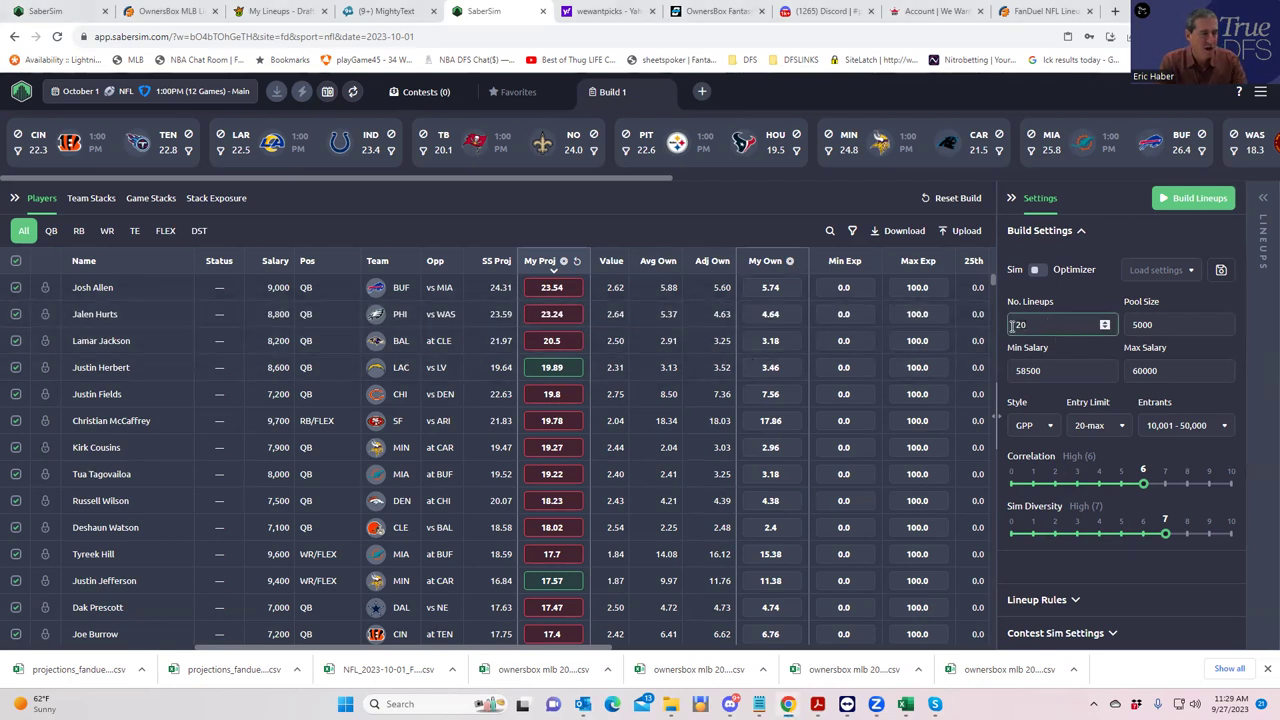
key("BackSpace")
key("BackSpace")
type("150")
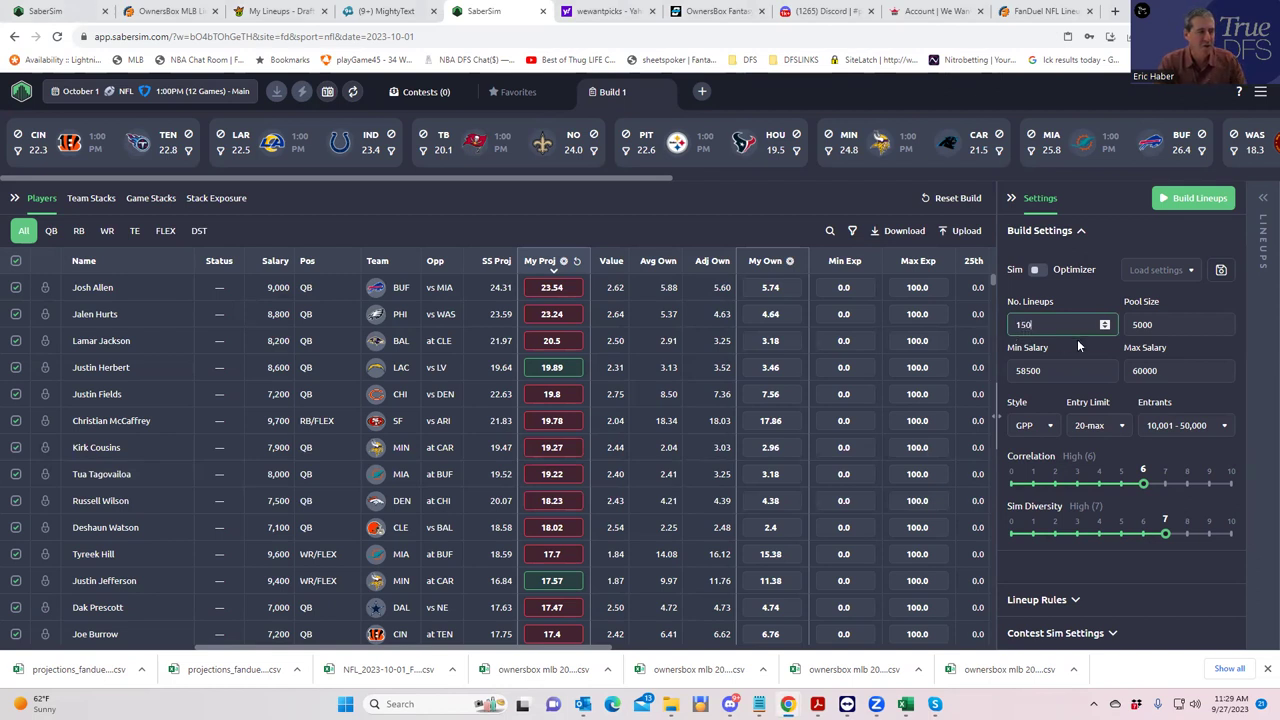
left_click(1078, 298)
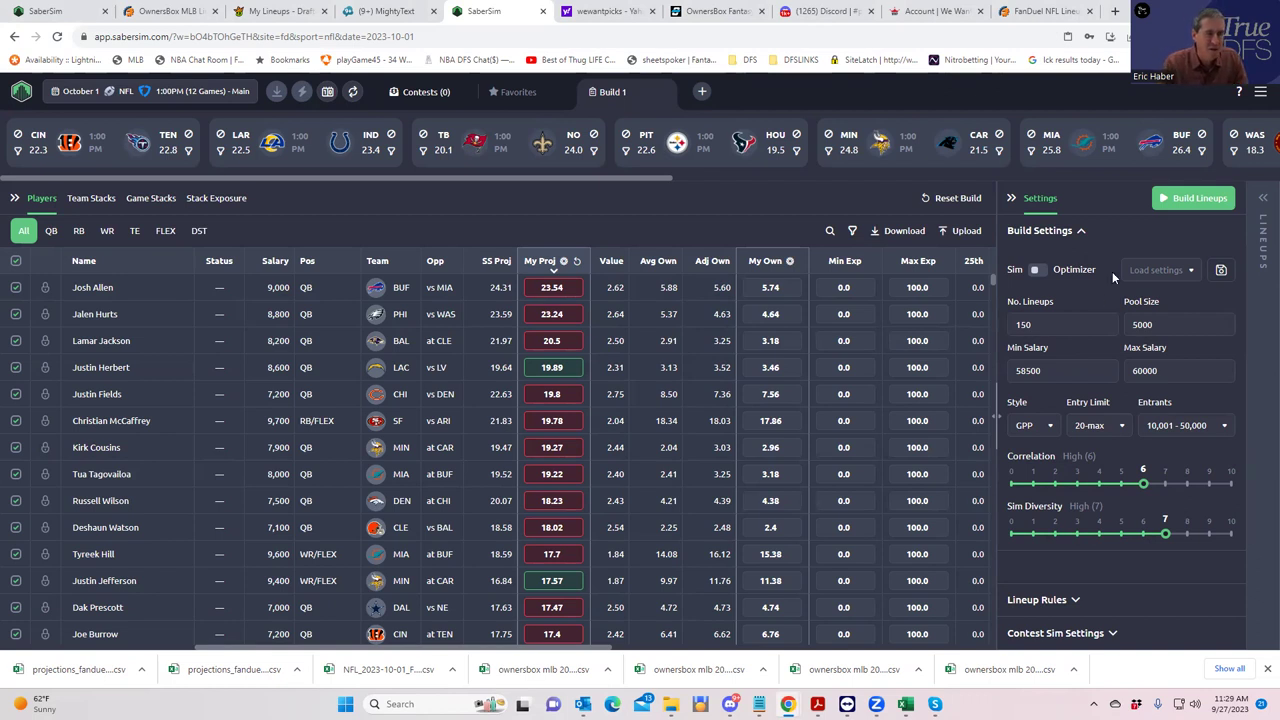
left_click(1176, 200)
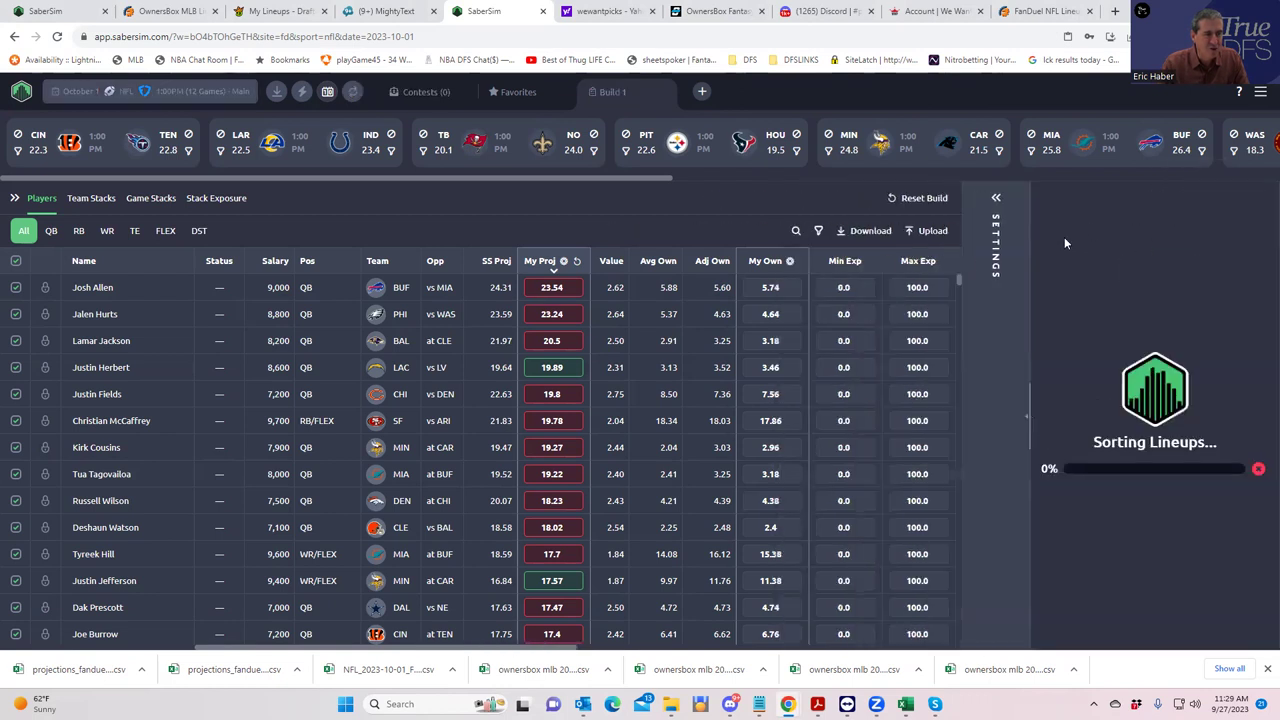
left_click(982, 205)
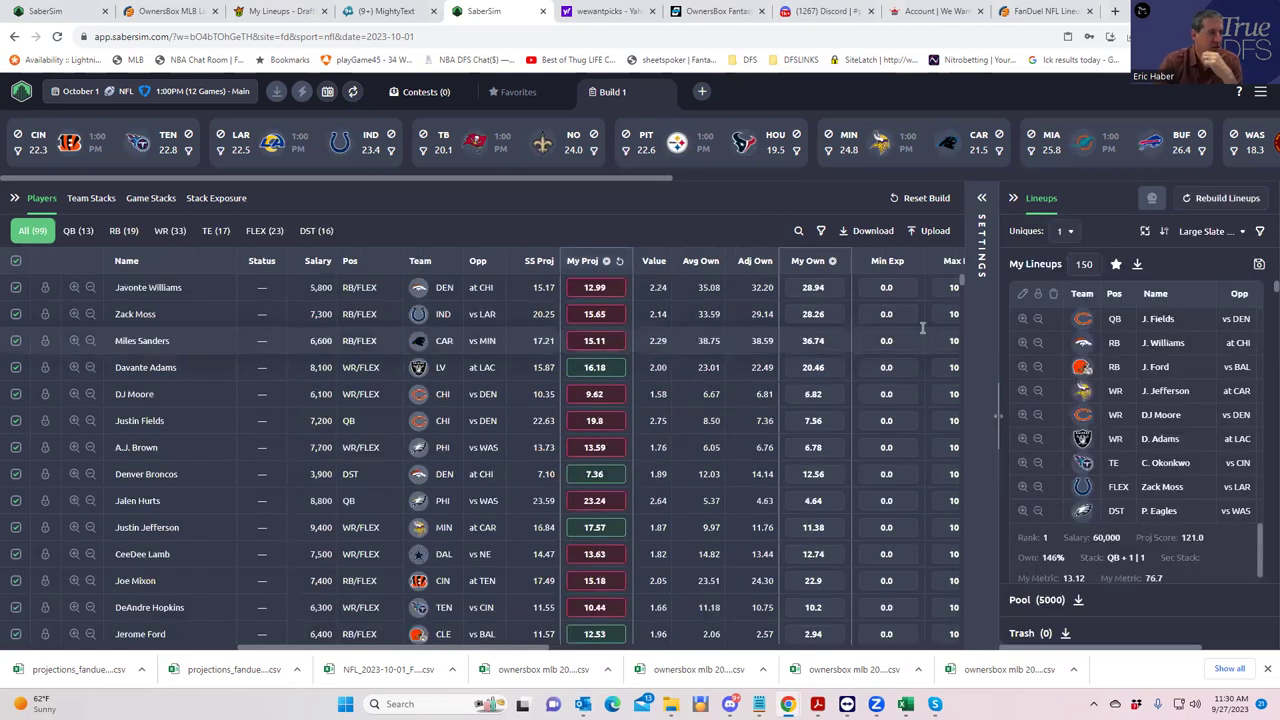
Step: Reopen Settings and view Team Stacks exposure: Chicago 30.7%, Philadelphia 24.7%
left_click(983, 201)
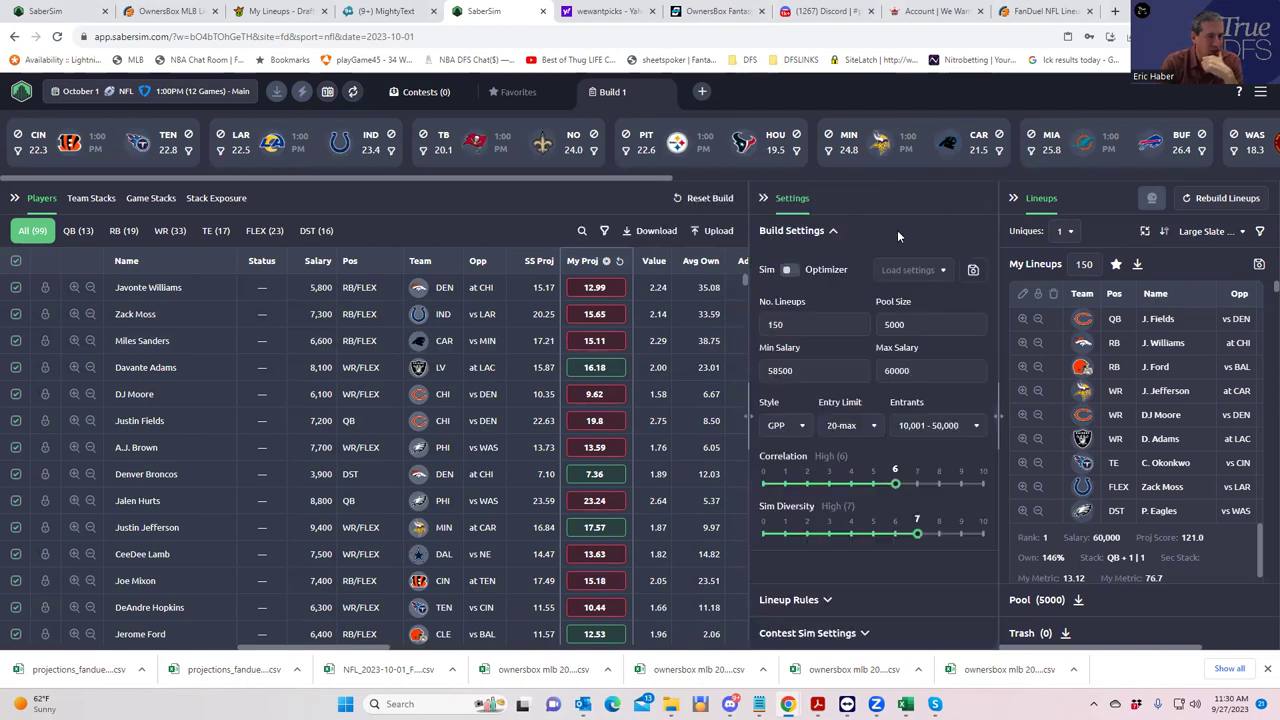
left_click(225, 200)
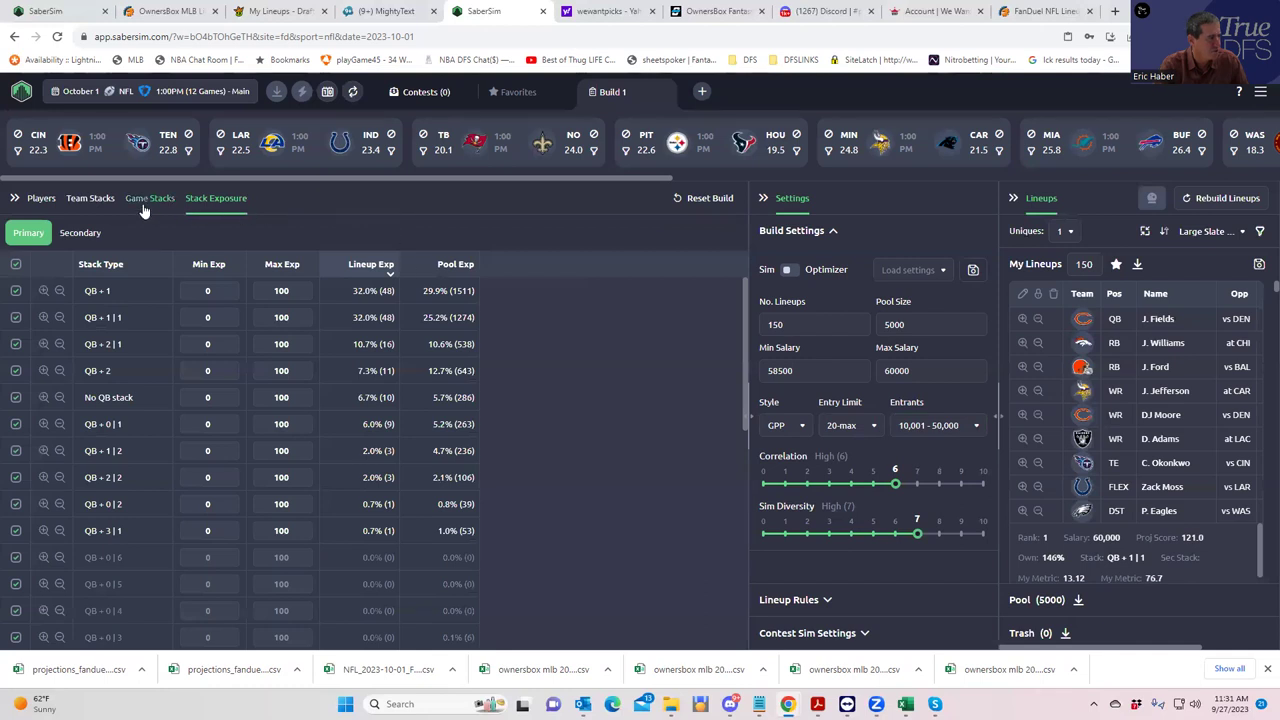
left_click(105, 199)
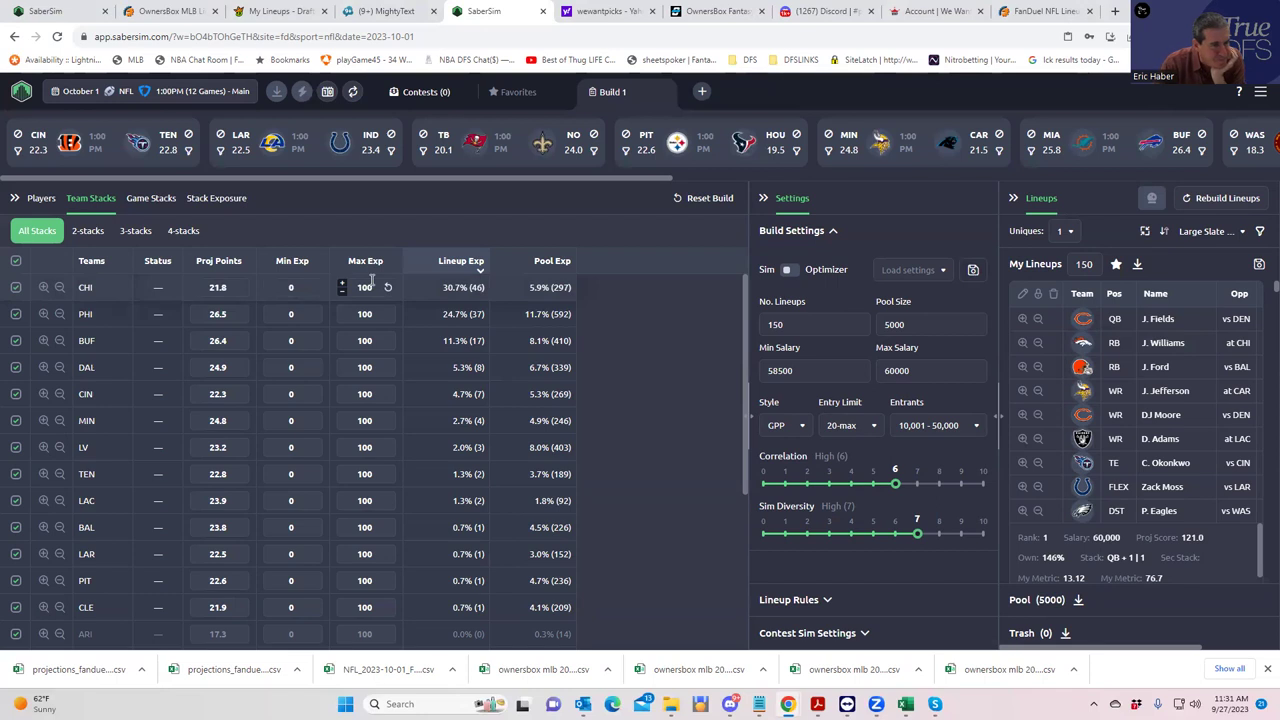
Step: Set Uniques to 2 and sort lineups by SaberScore Large Slate | 50k+
left_click(1068, 236)
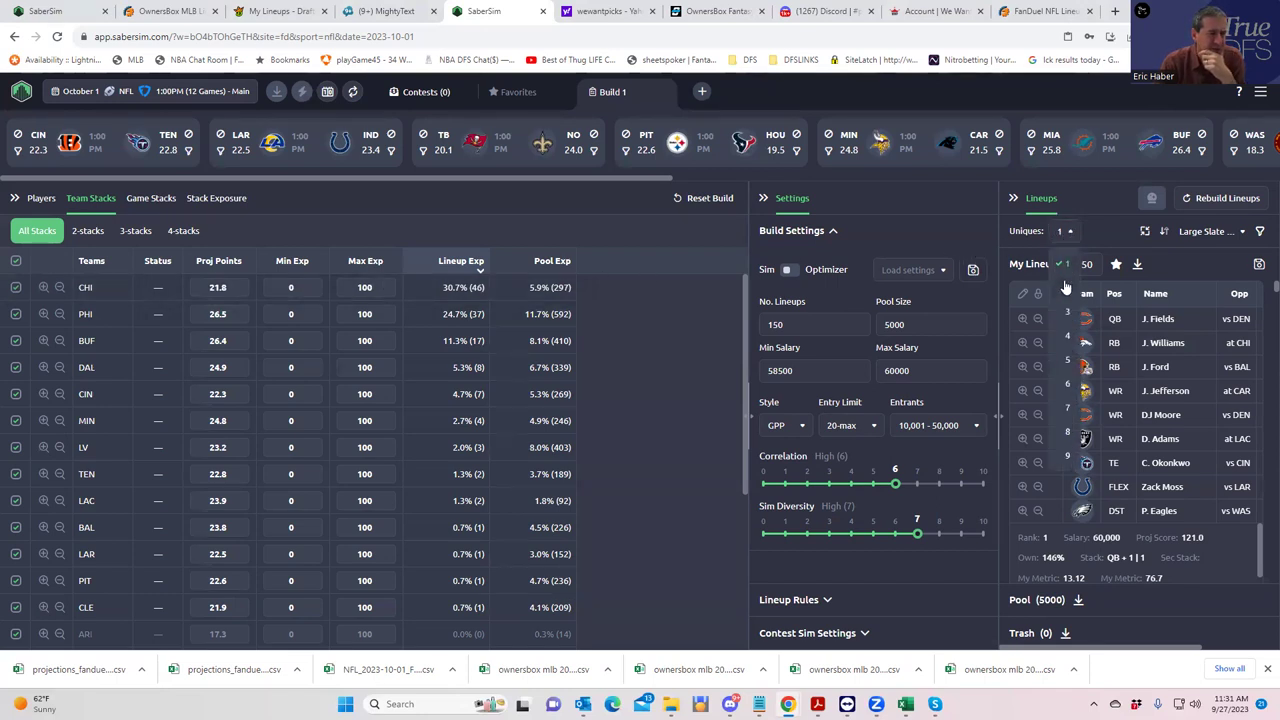
left_click(1062, 278)
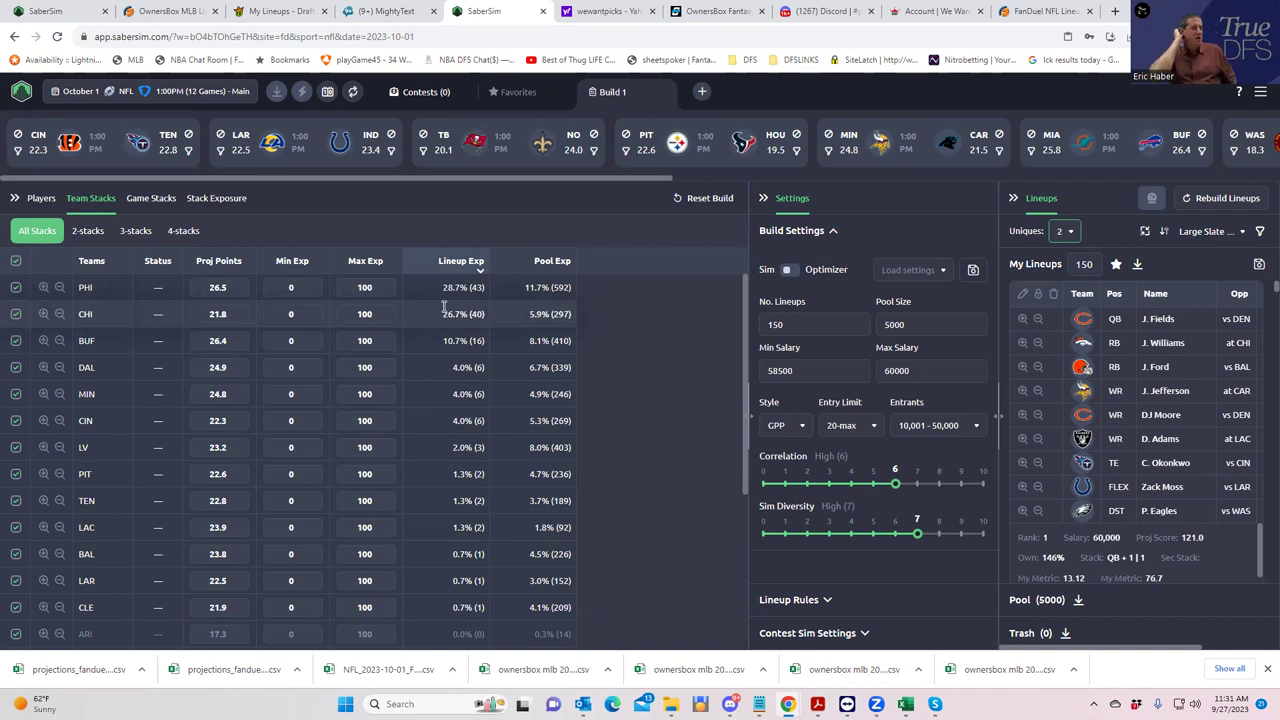
left_click(1210, 235)
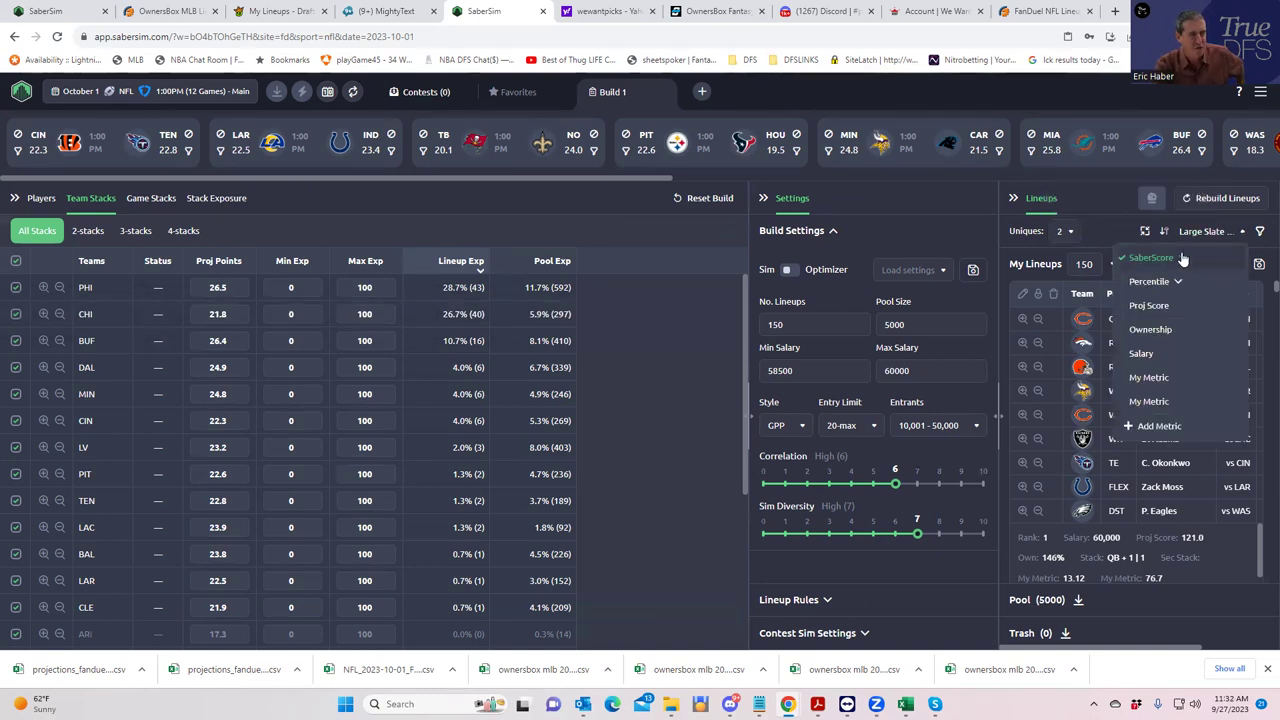
left_click(1183, 259)
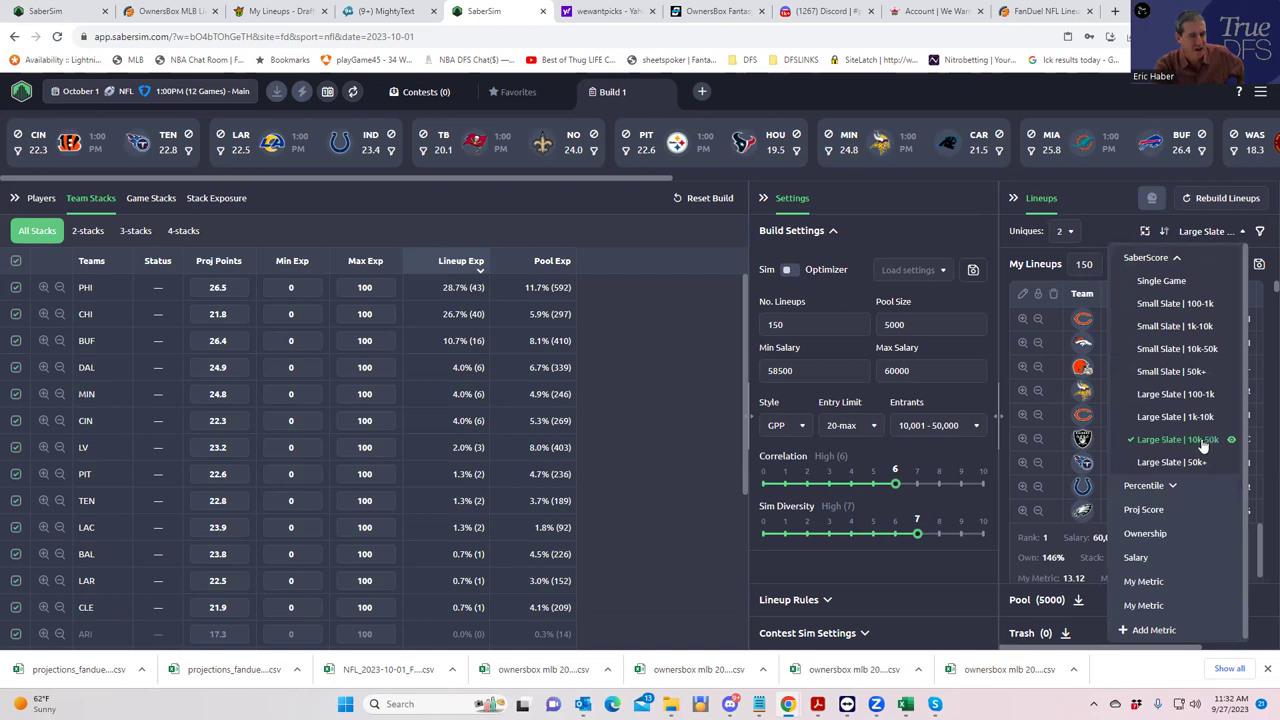
left_click(1150, 464)
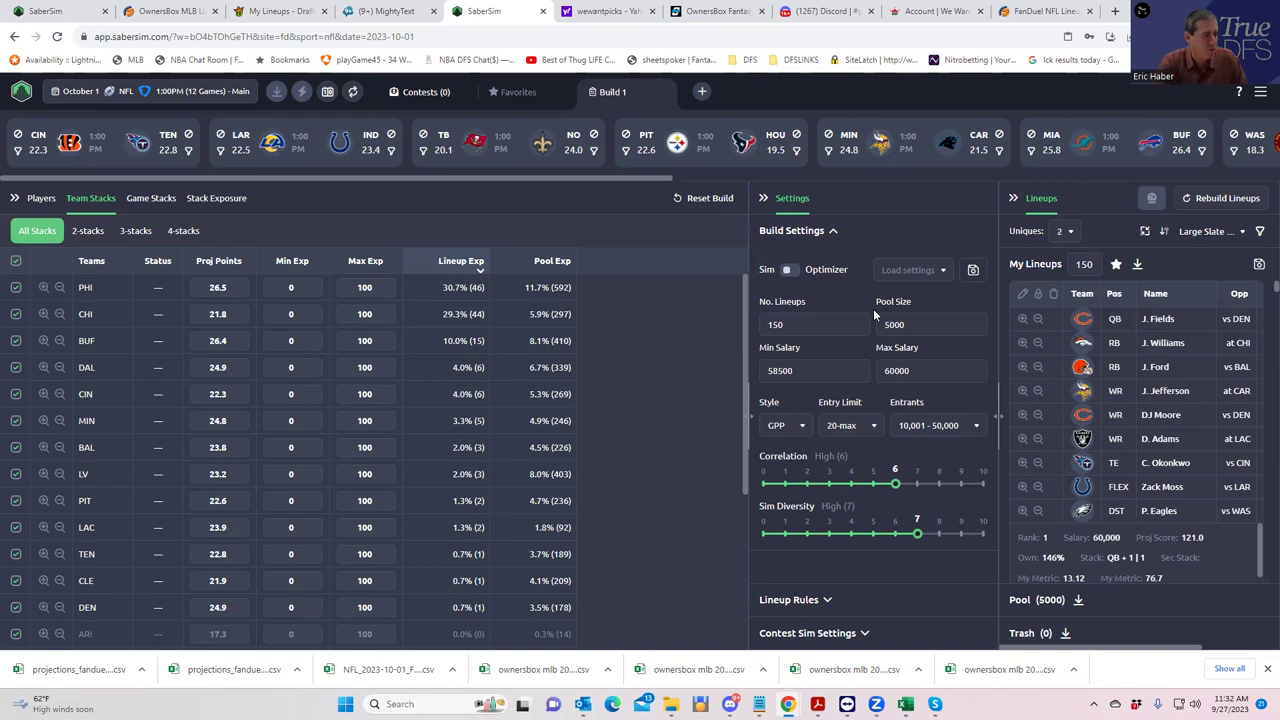
Step: Add a contest sim named SundayMillion using Flagship MME field lineups
left_click(862, 625)
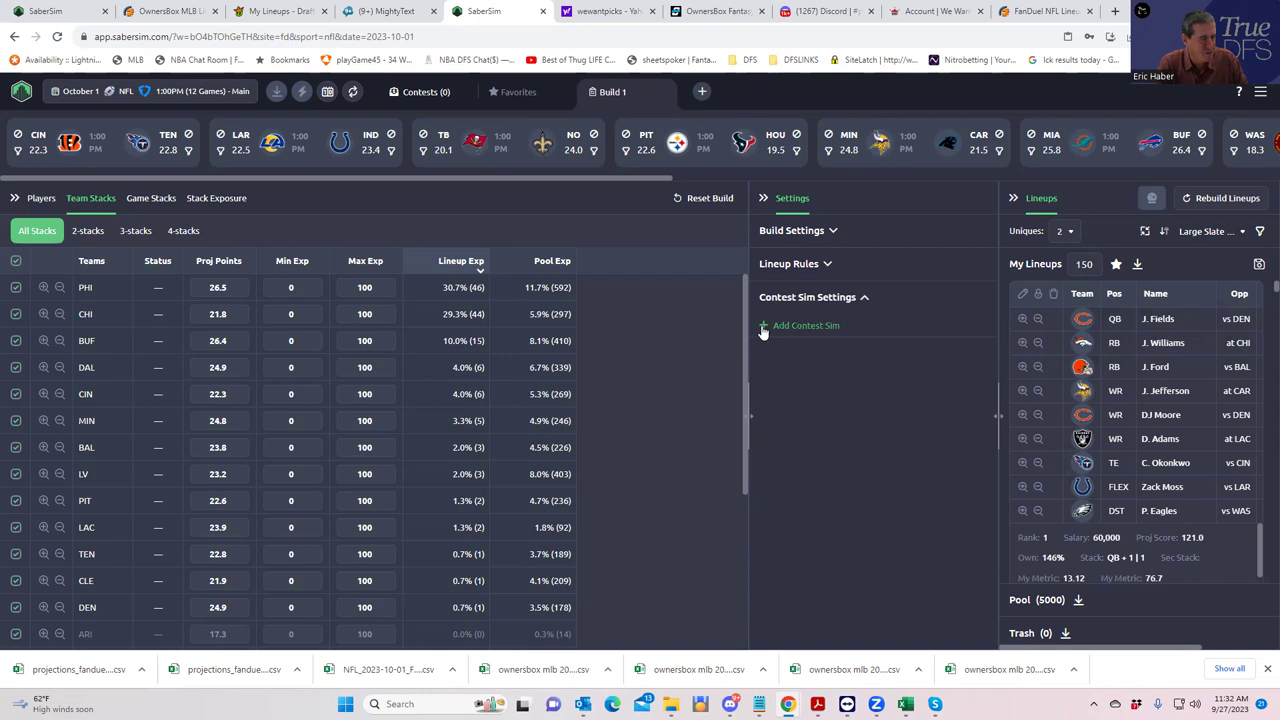
left_click(764, 327)
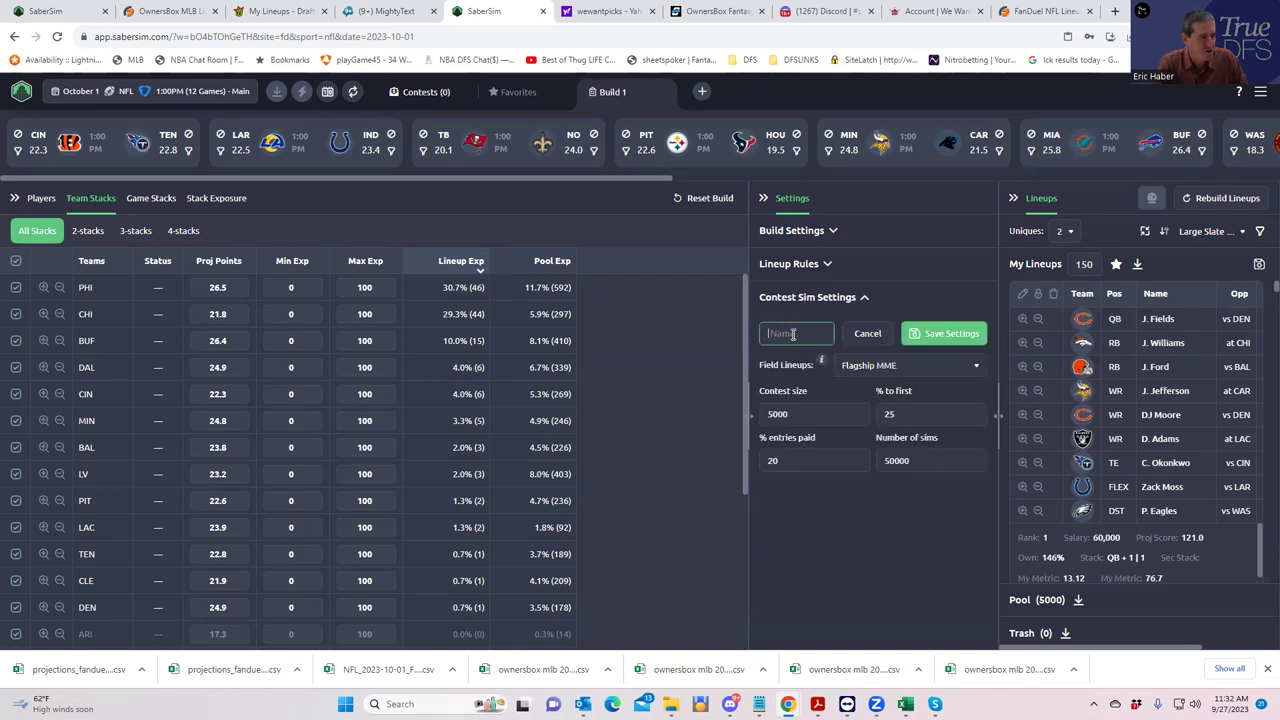
type("S")
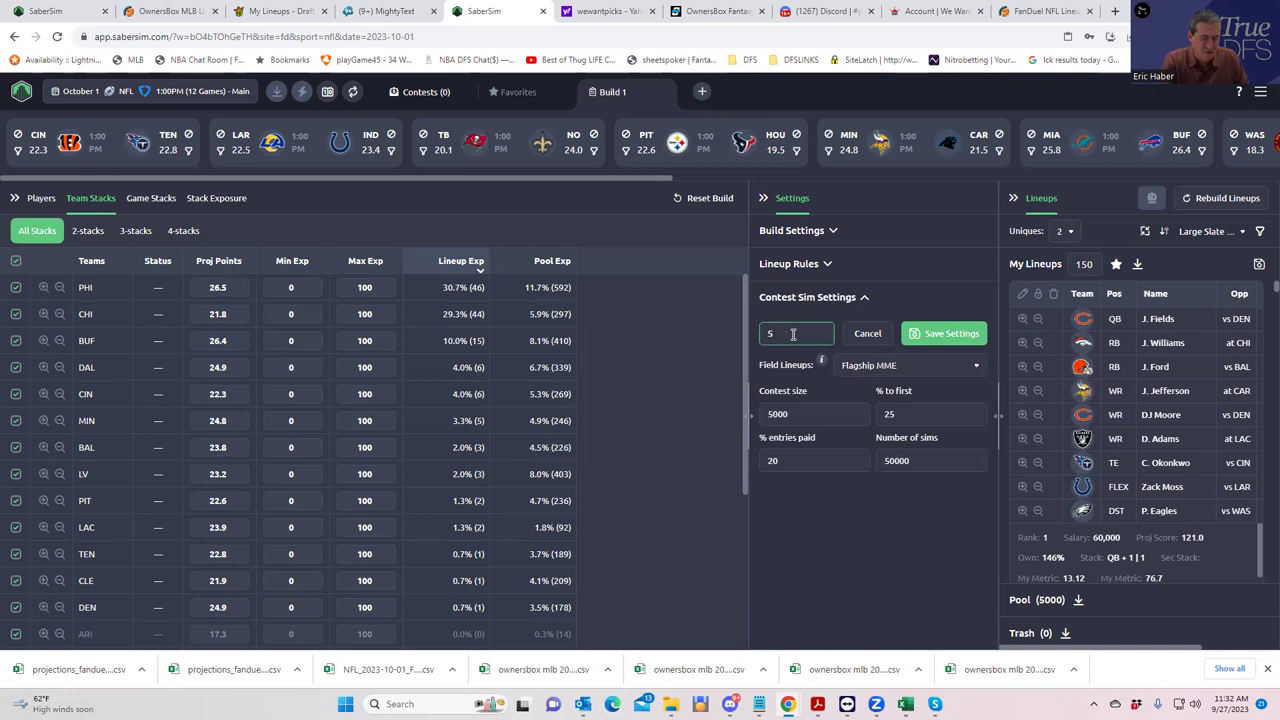
type("undayMillion")
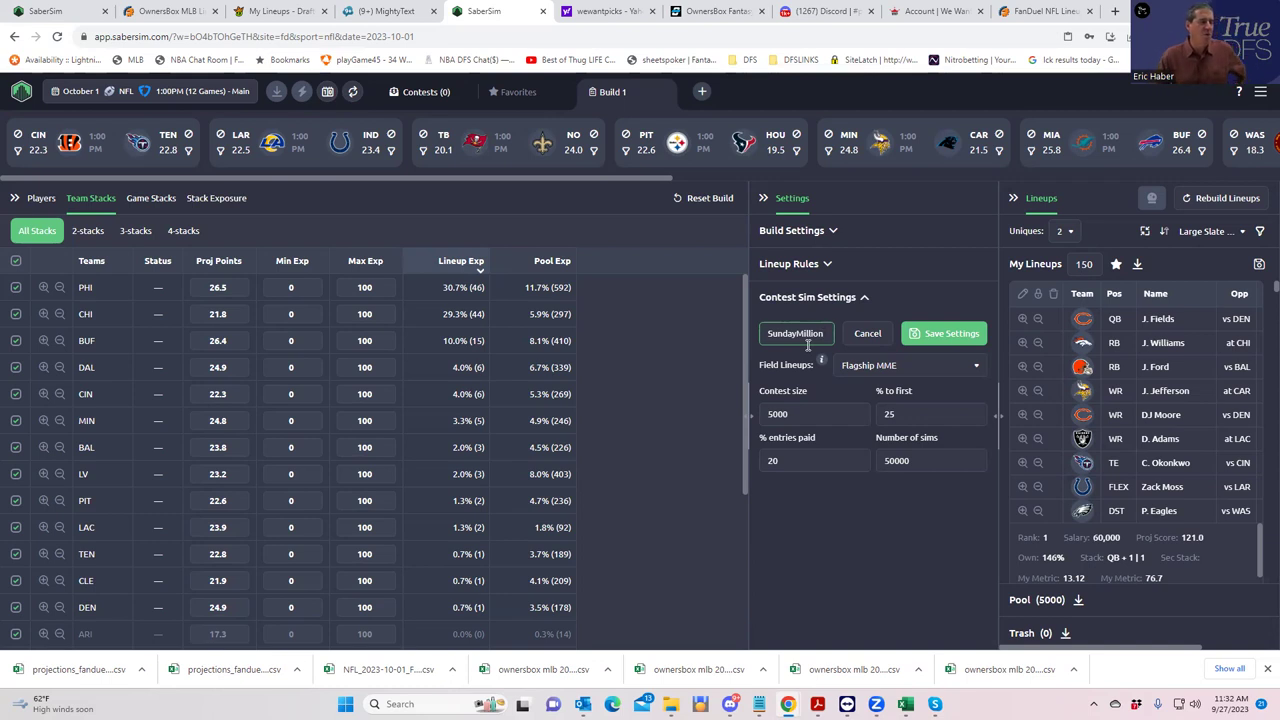
left_click(897, 367)
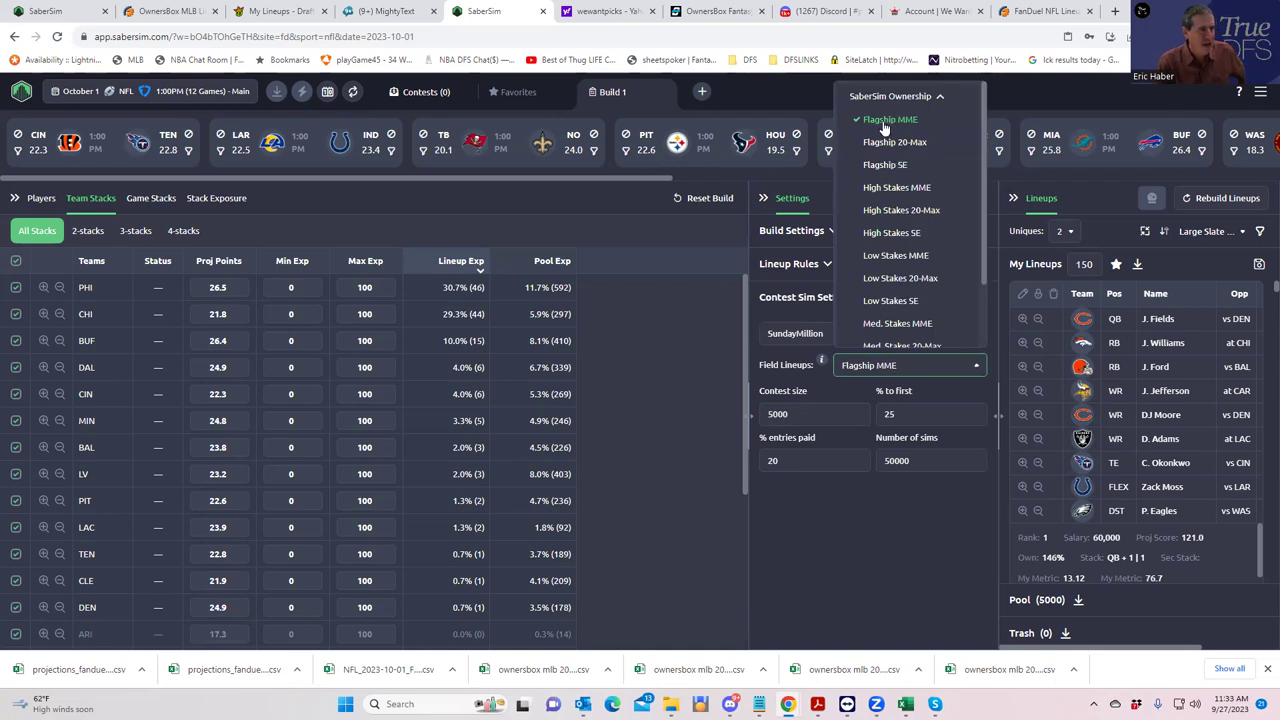
left_click(830, 540)
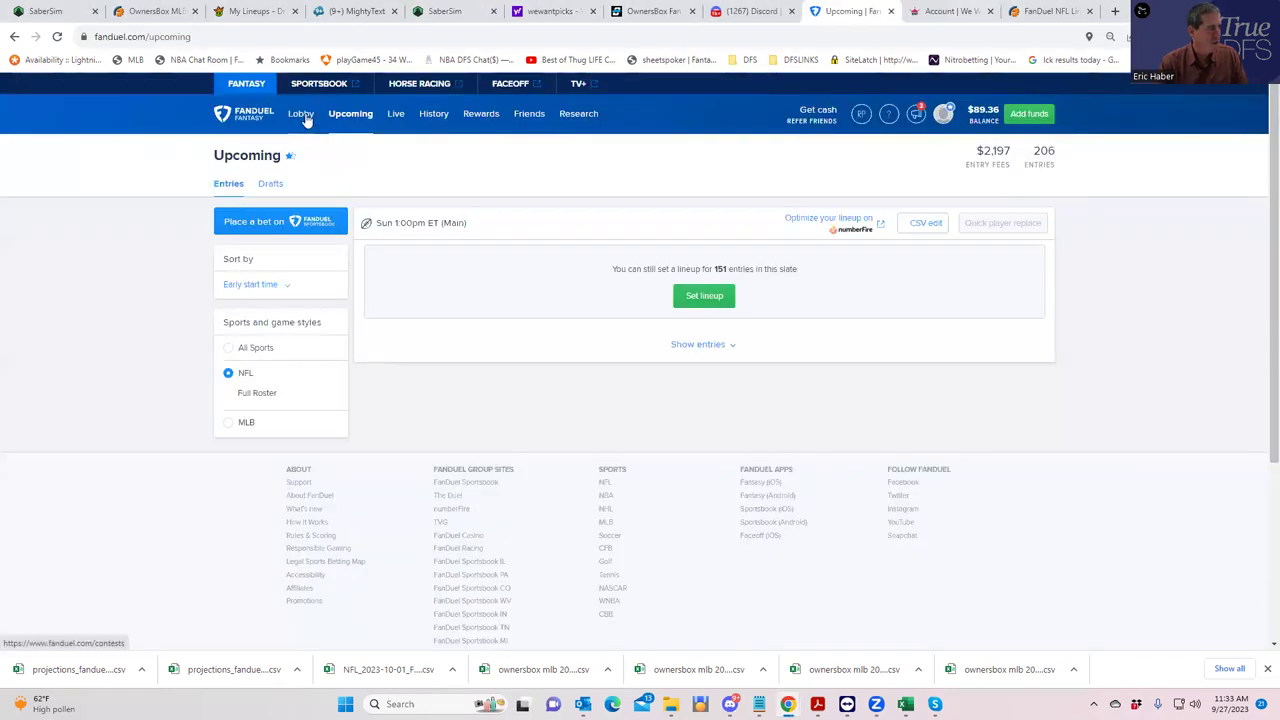
Step: Open the $1.6M NFL Sunday Million details from FanDuel's NFL Full Roster lobby
left_click(301, 115)
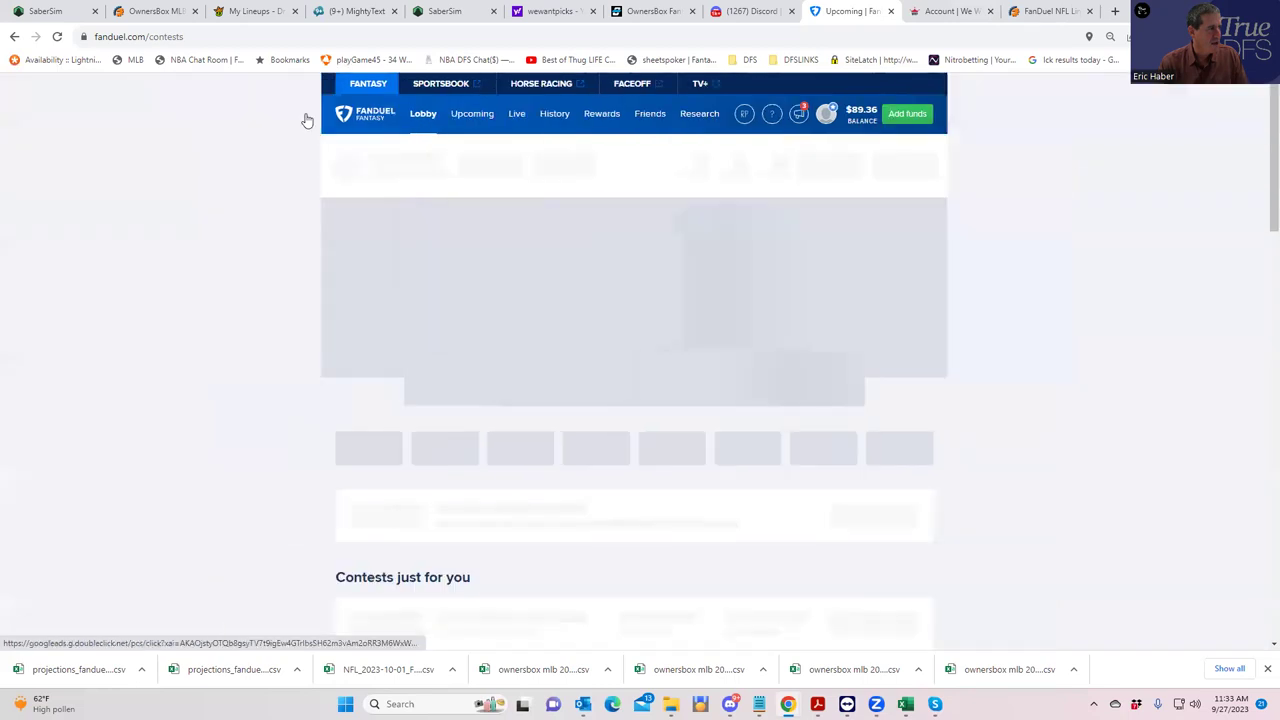
scroll(529, 531, "down", 2)
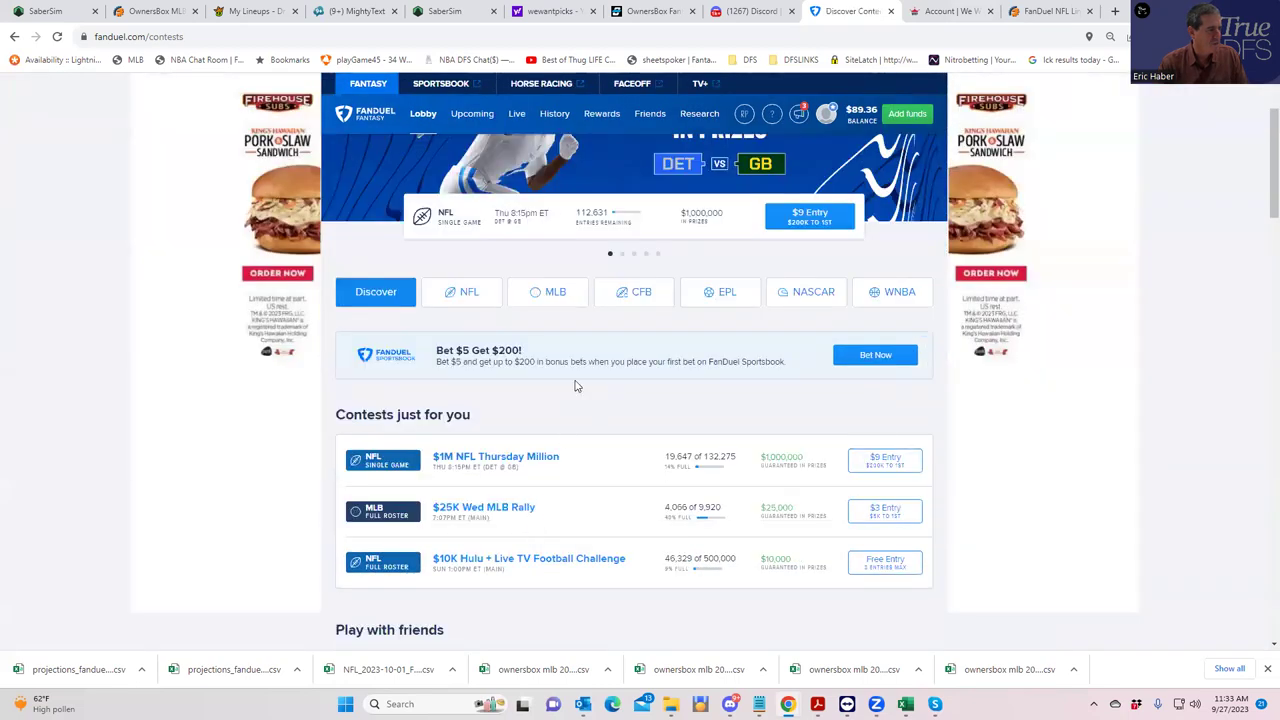
left_click(460, 292)
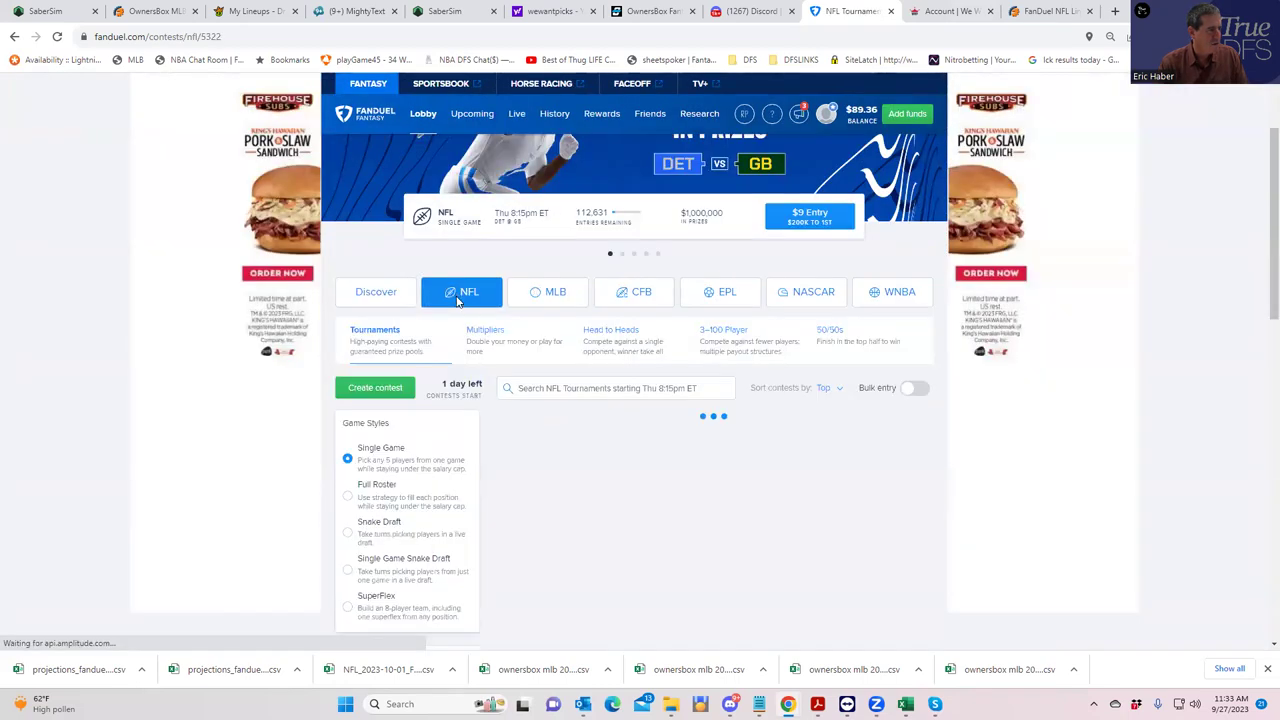
left_click(348, 498)
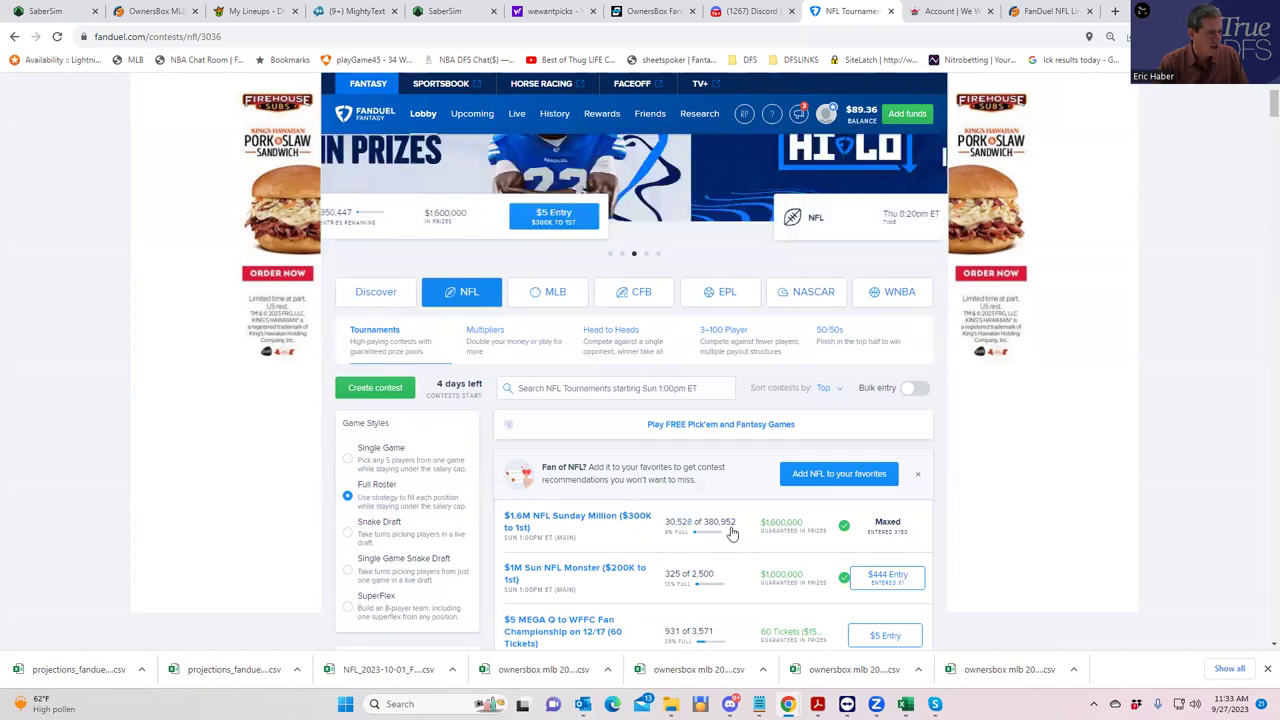
left_click(588, 520)
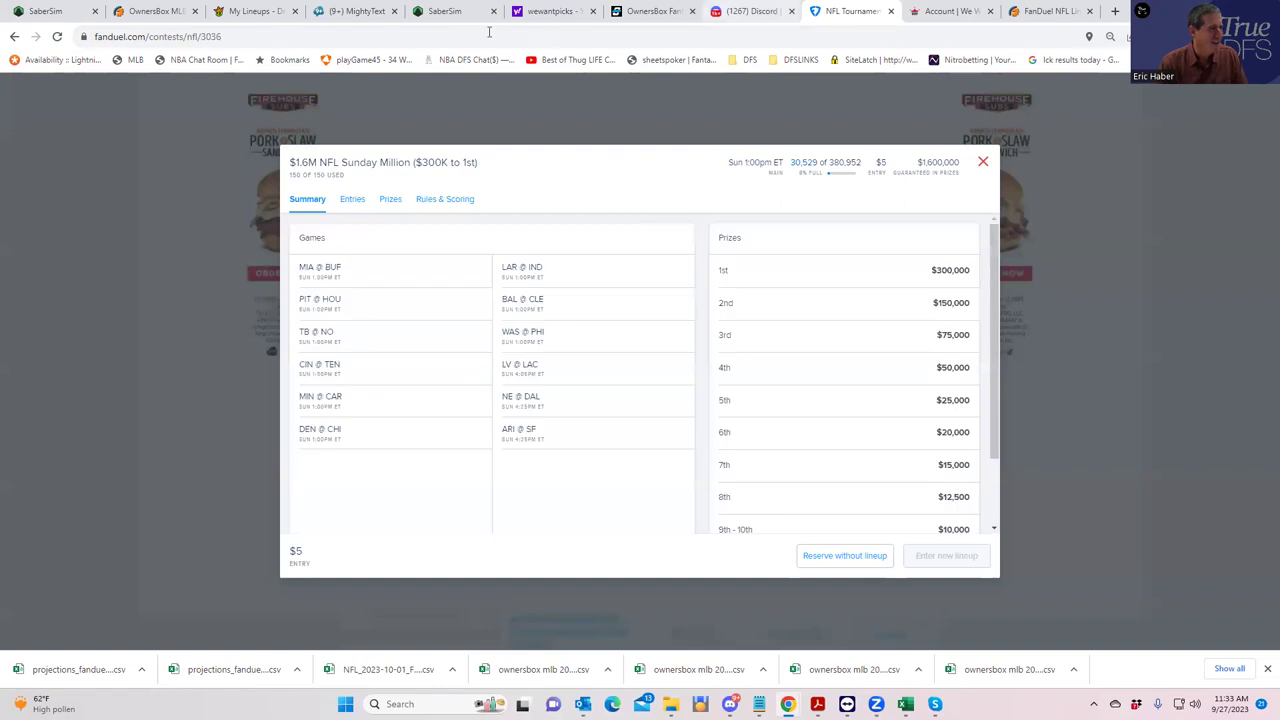
Step: Enter 380952 as the SundayMillion contest size, checking FanDuel's contest details
left_click(434, 17)
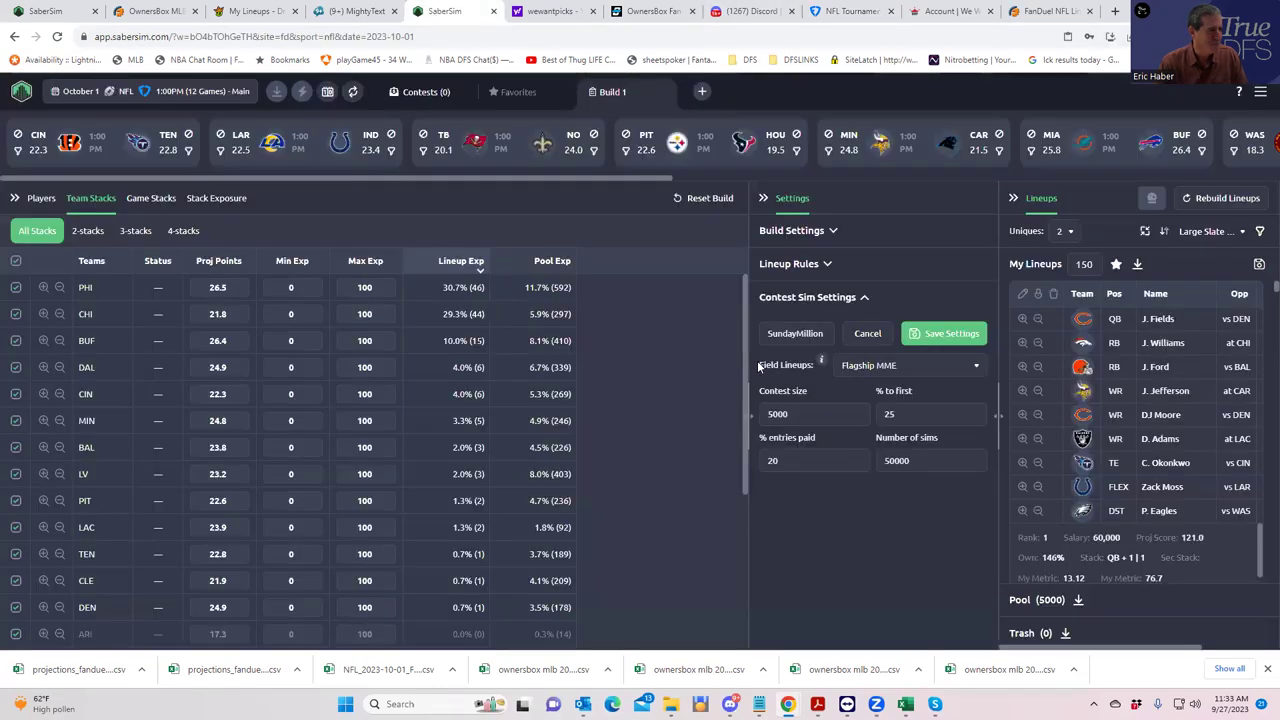
left_click(757, 412)
type("380952")
left_click(853, 12)
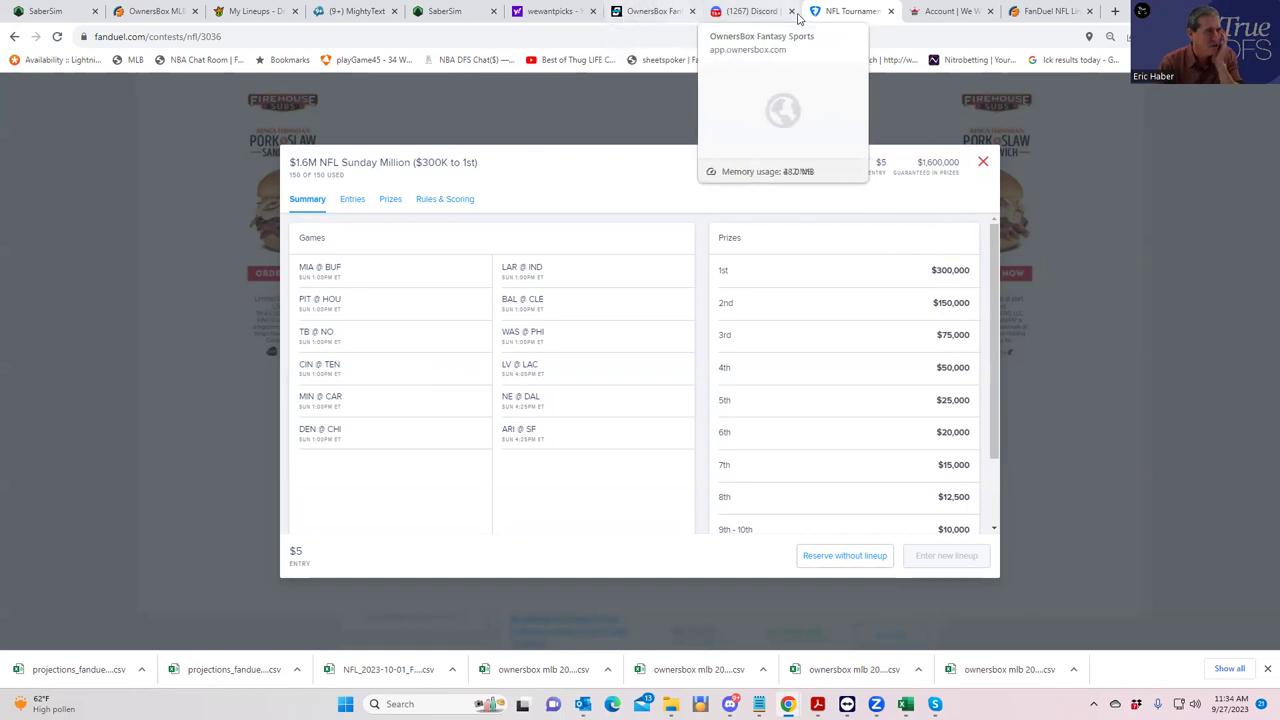
Step: Set 18% to first with 20% entries paid and save the SundayMillion sim
left_click(465, 11)
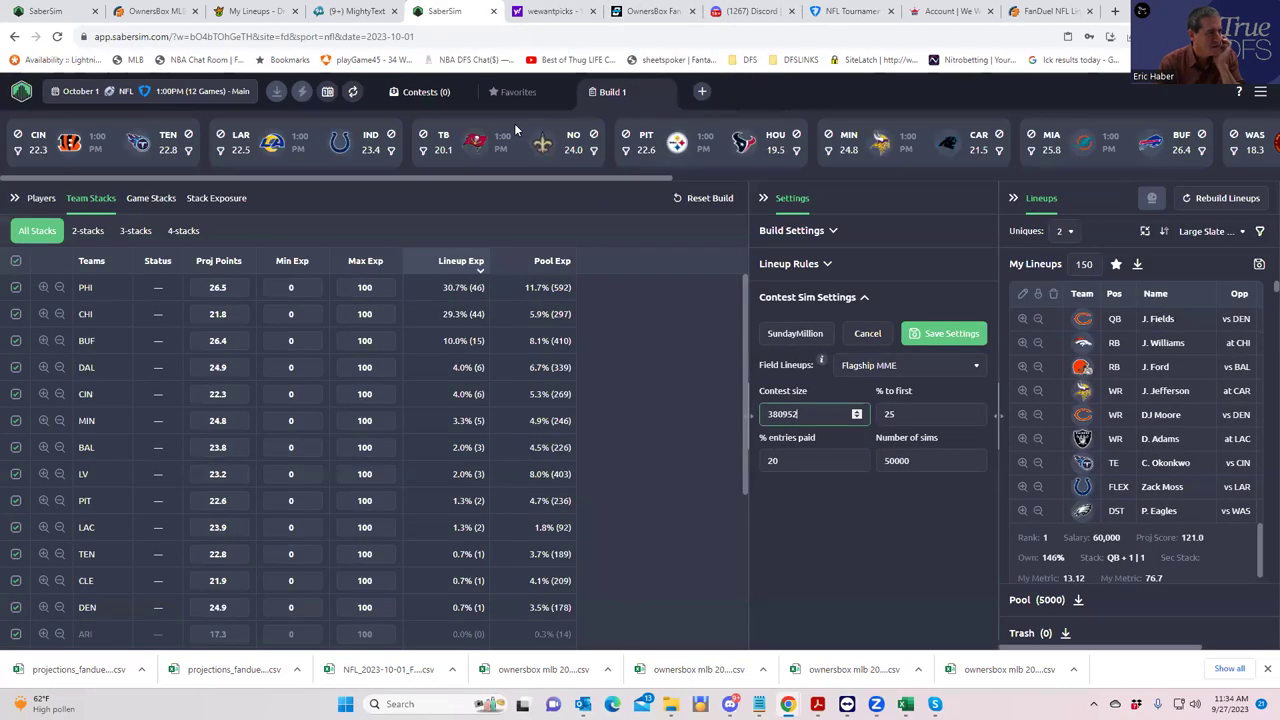
double_click(900, 413)
type("18")
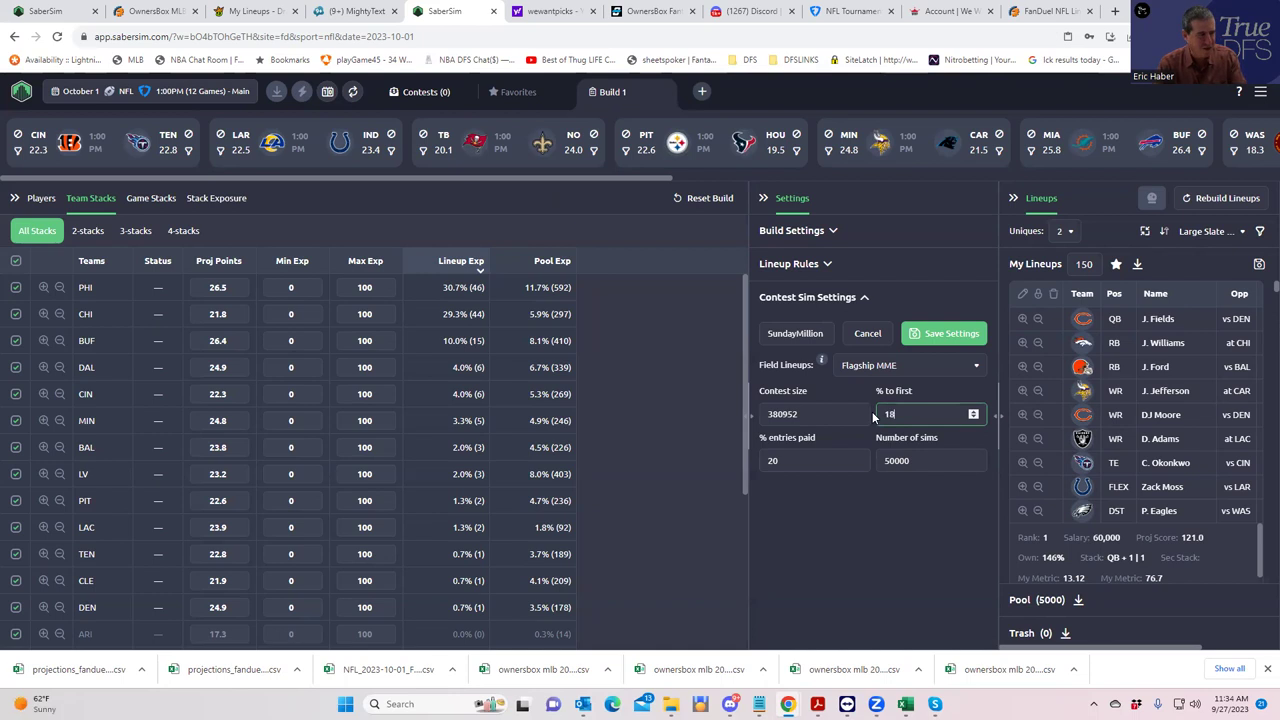
key("Tab")
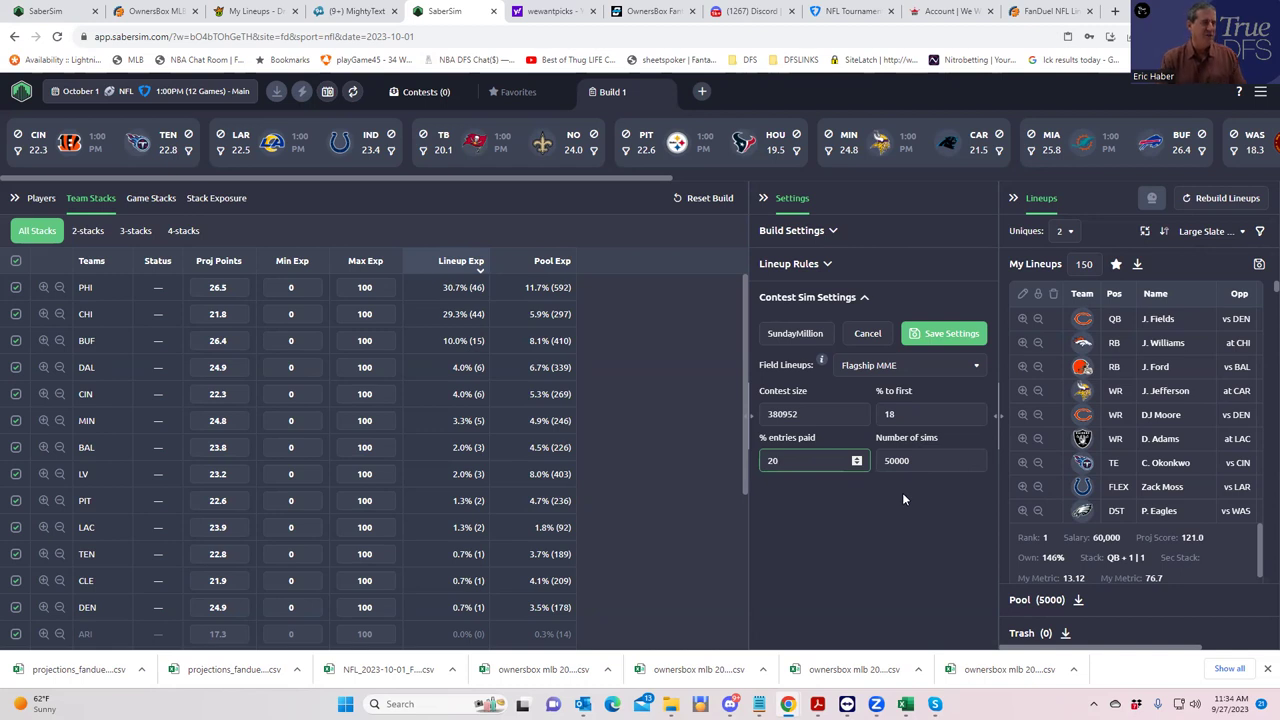
left_click(932, 335)
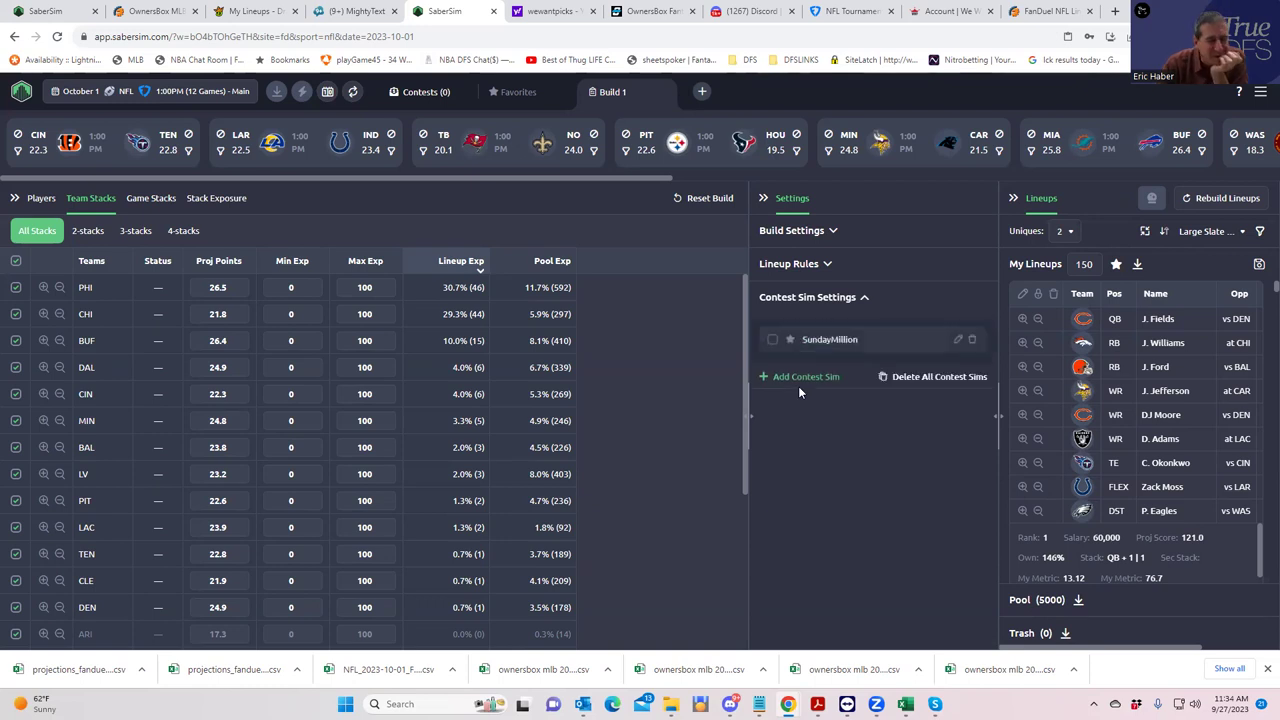
Step: Enable the SundayMillion sim and add a second contest sim named Monster
left_click(932, 334)
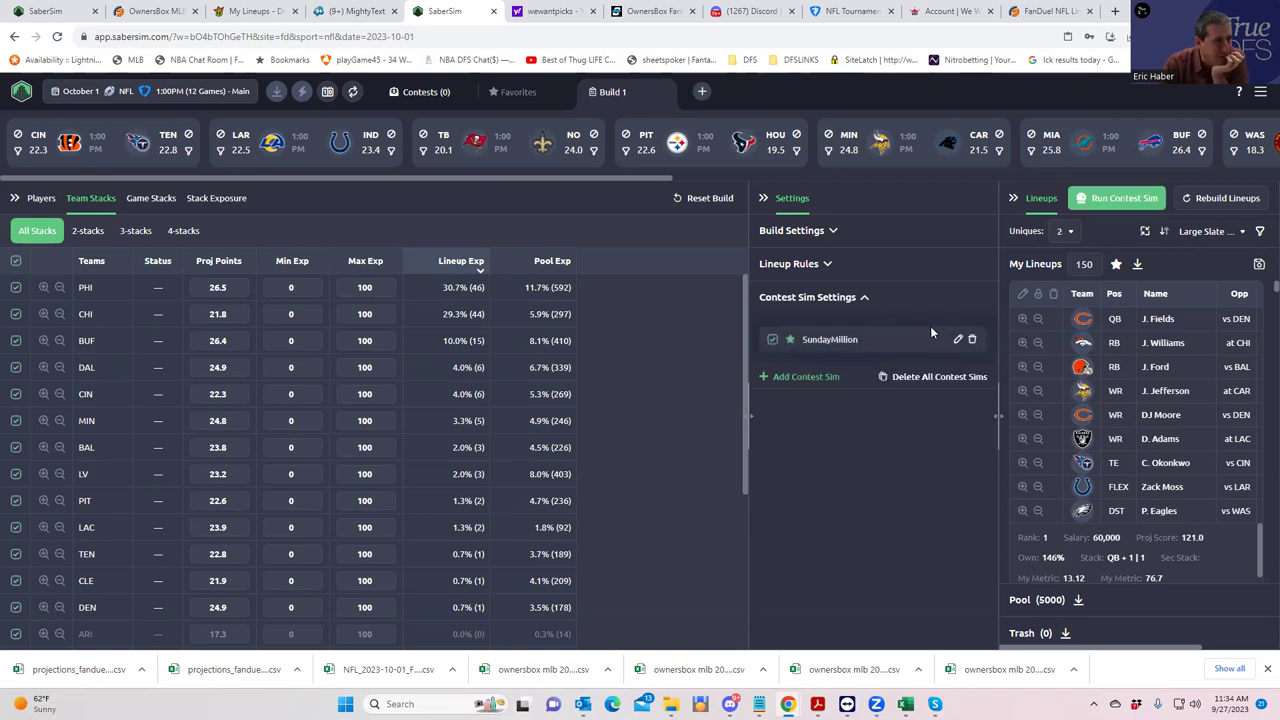
left_click(763, 379)
left_click(805, 333)
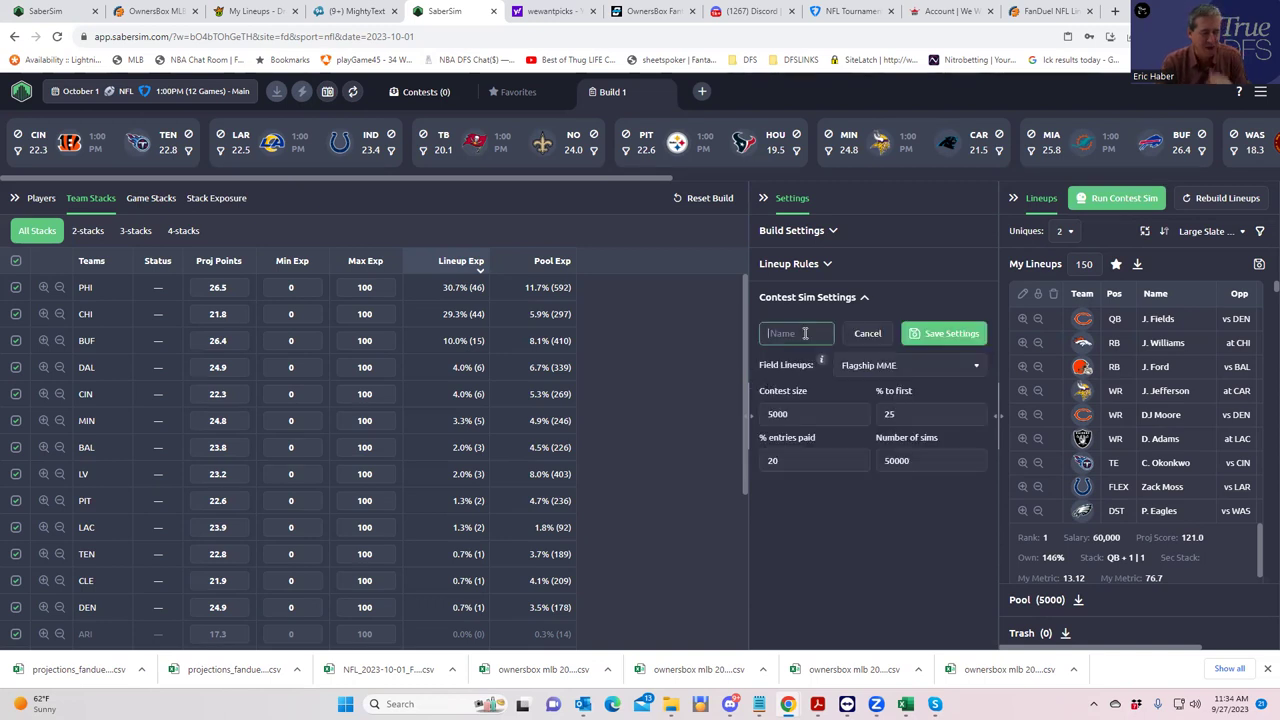
type("Monst")
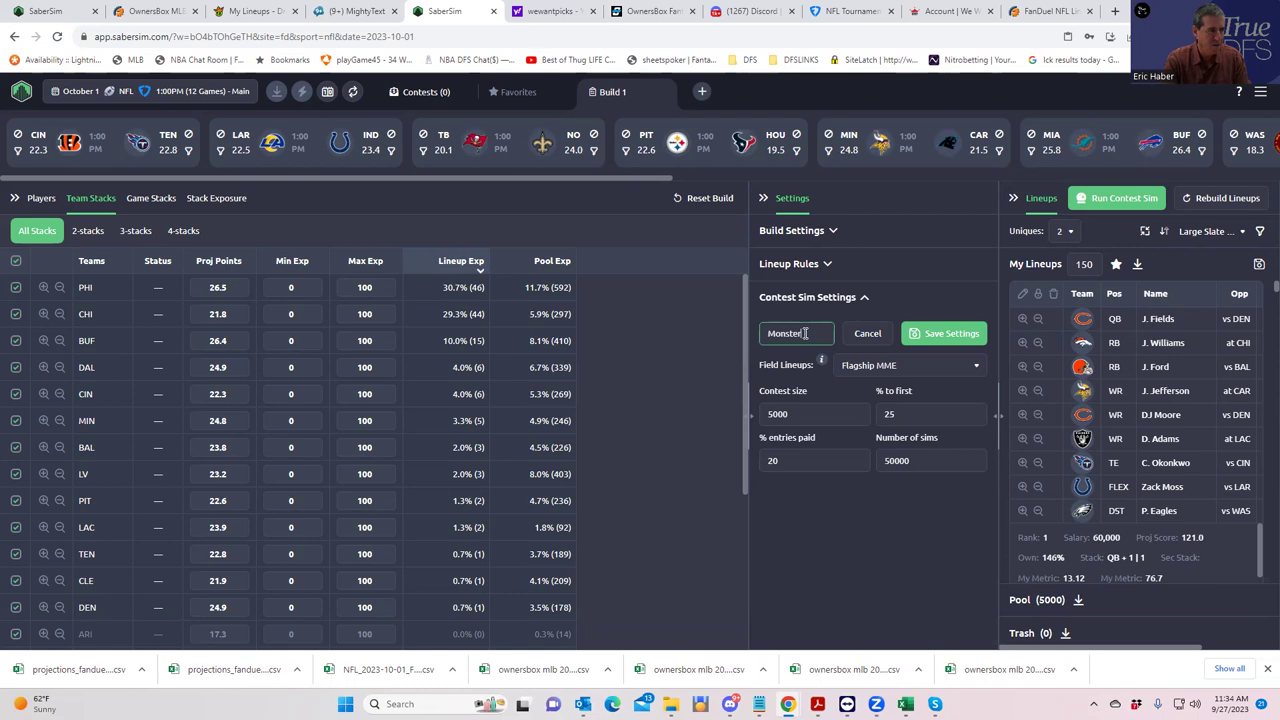
type("er")
left_click(818, 532)
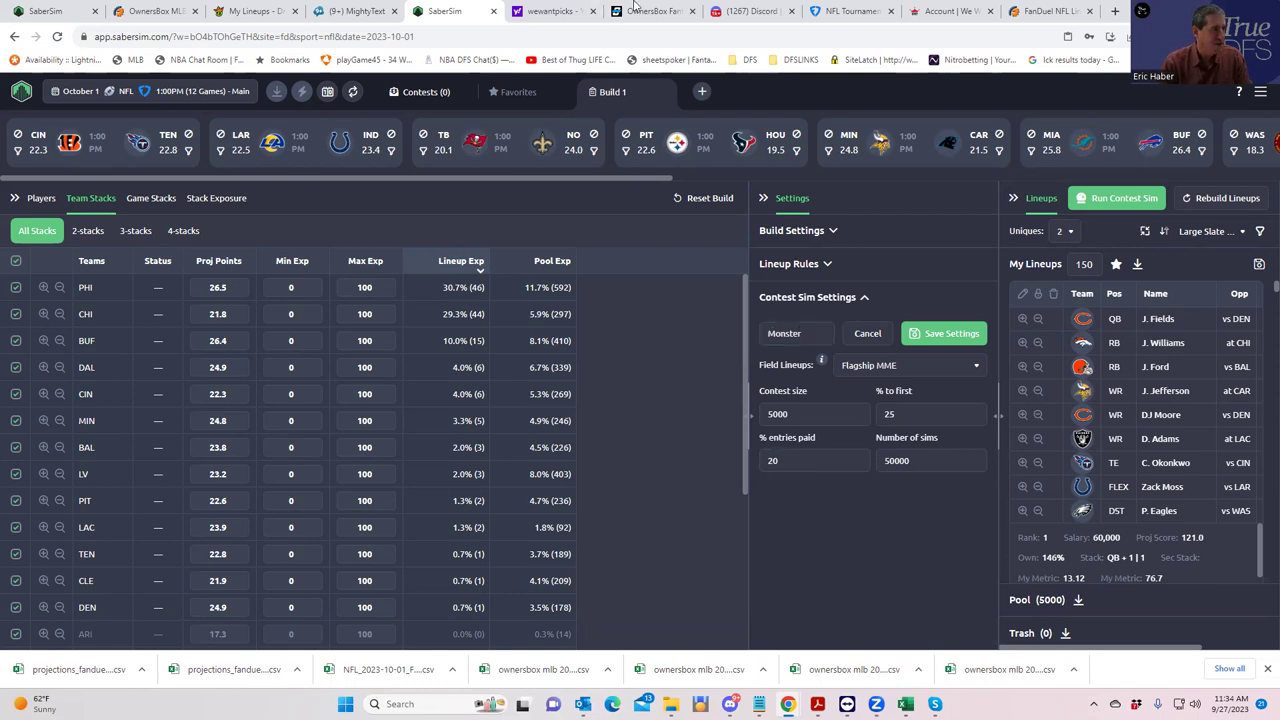
left_click(850, 11)
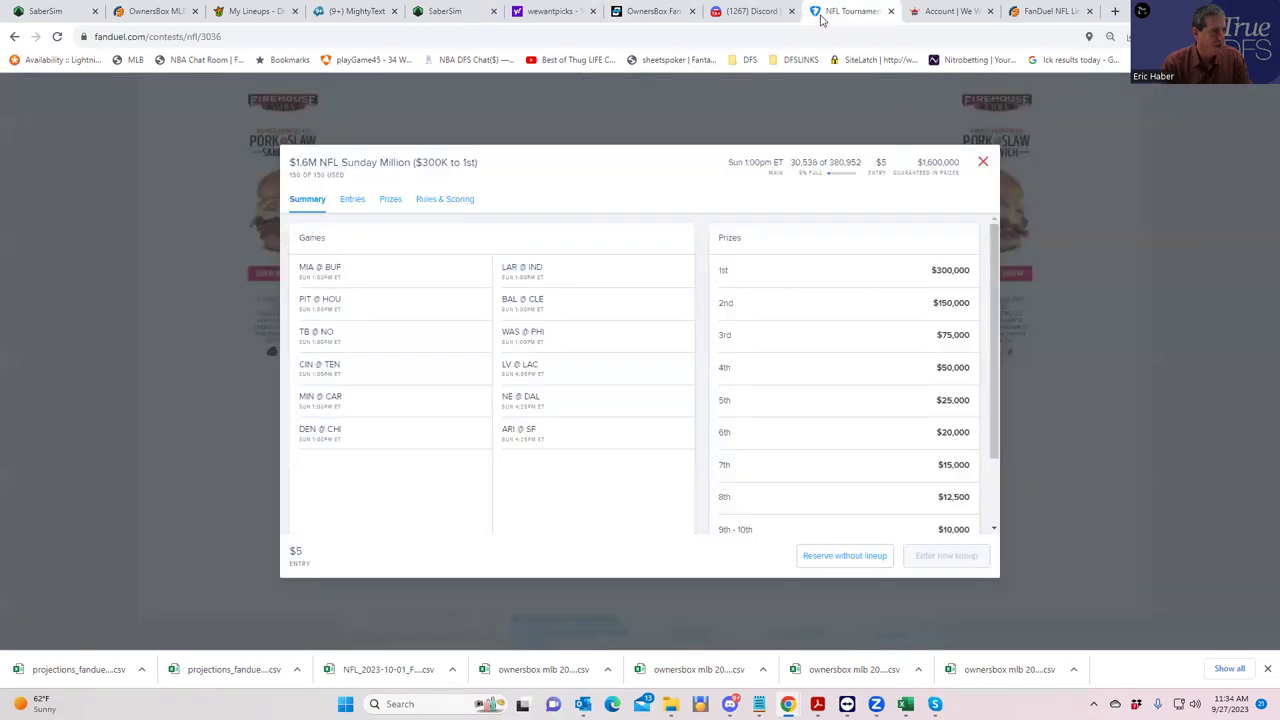
Step: Close Sunday Million details and open the $1M Sun NFL Monster contest (2,500 entries)
left_click(984, 165)
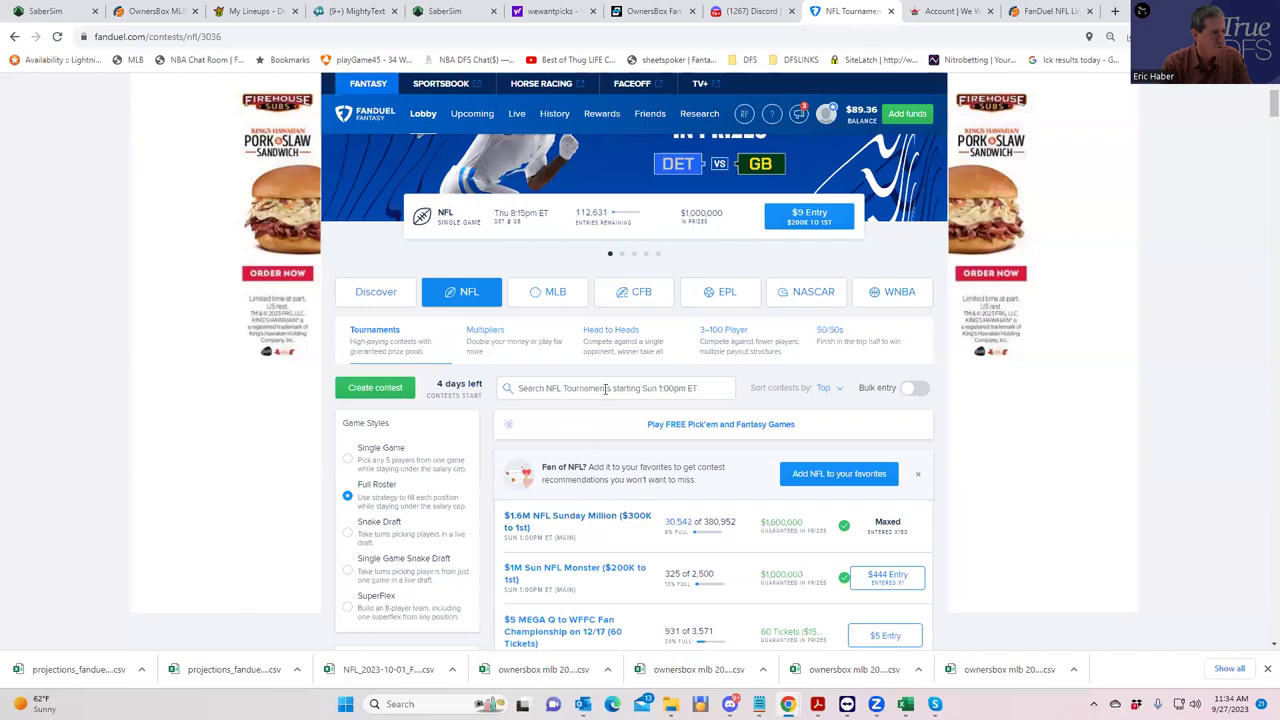
scroll(614, 526, "down", 2)
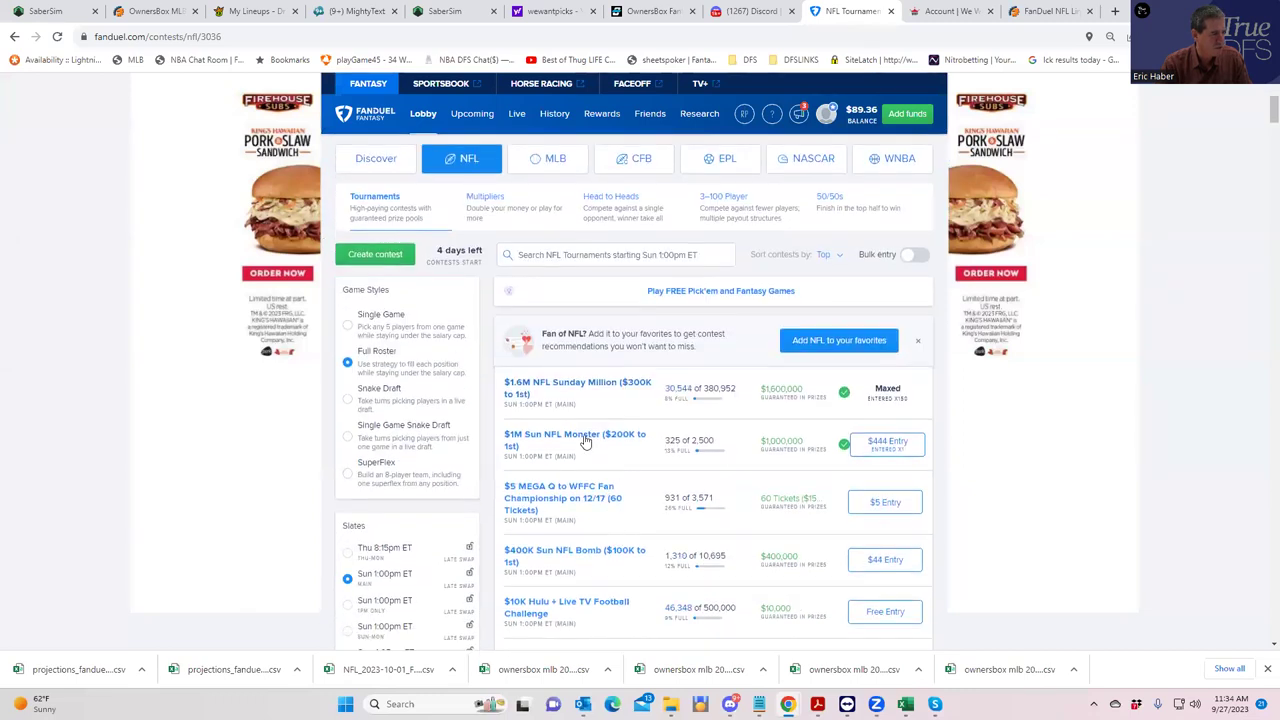
left_click(586, 440)
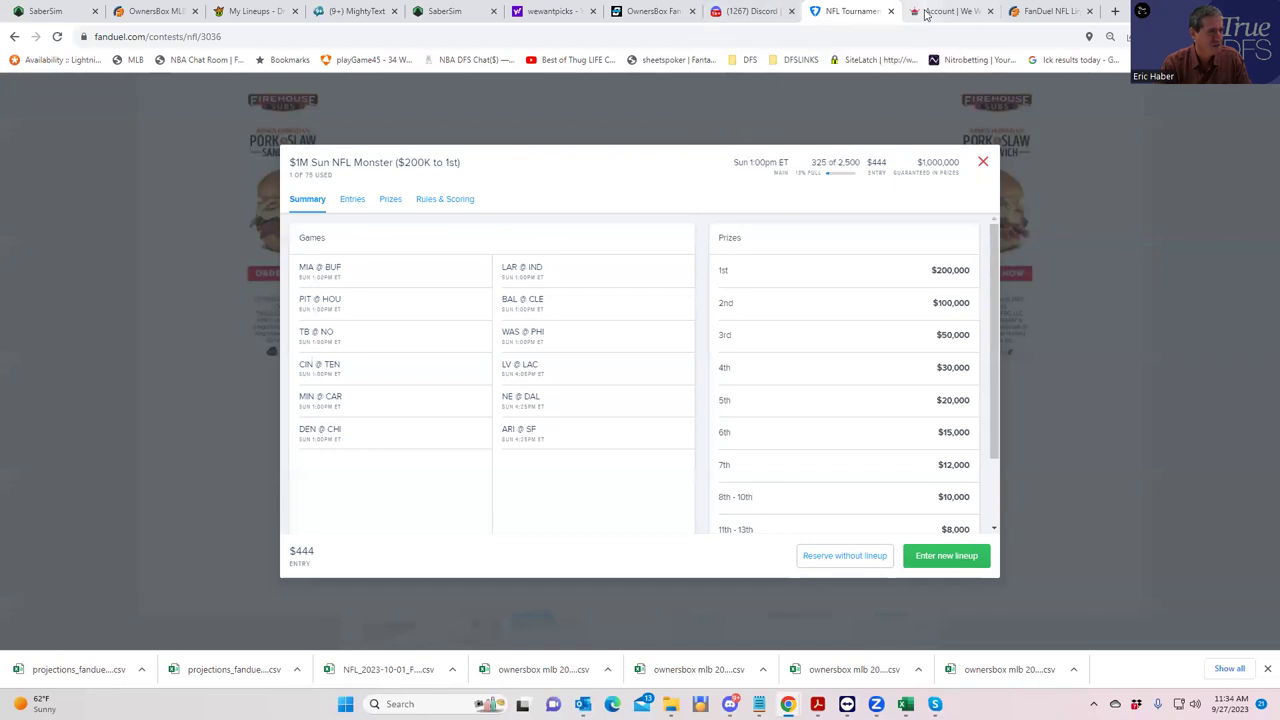
Step: Give the Monster sim a contest size of 2500 and 20% to first
left_click(446, 12)
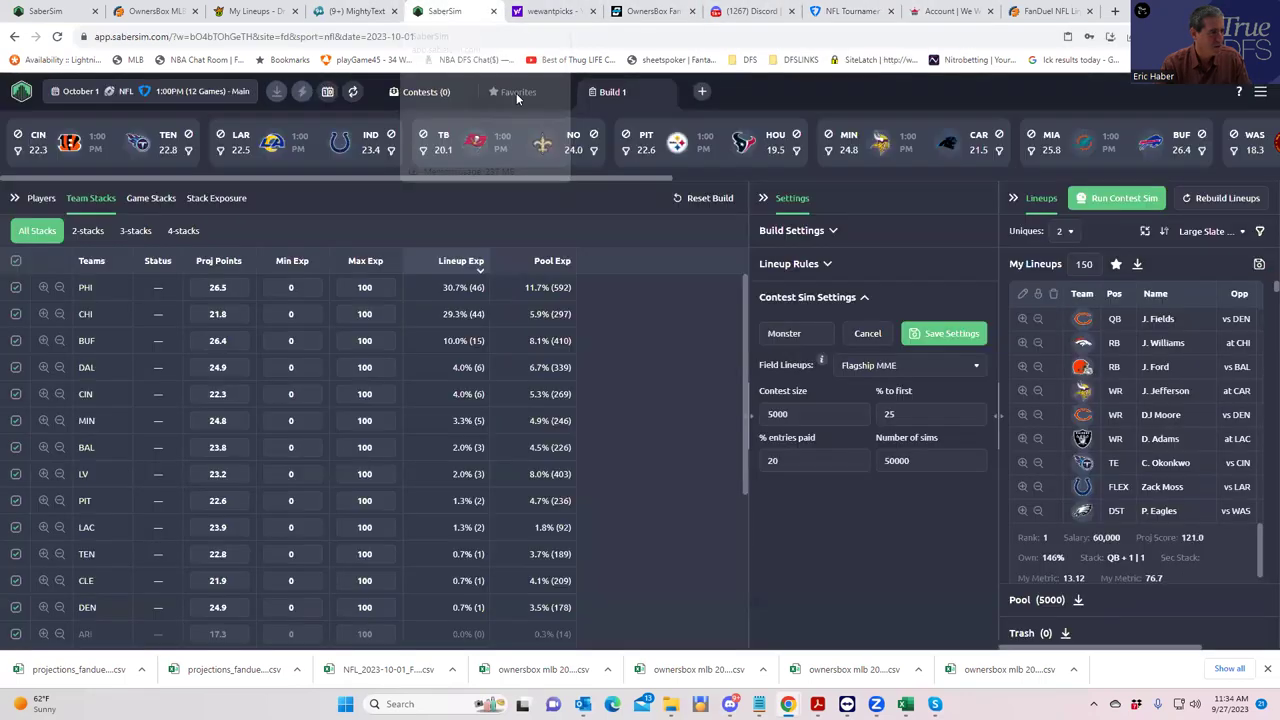
double_click(765, 405)
type("2500")
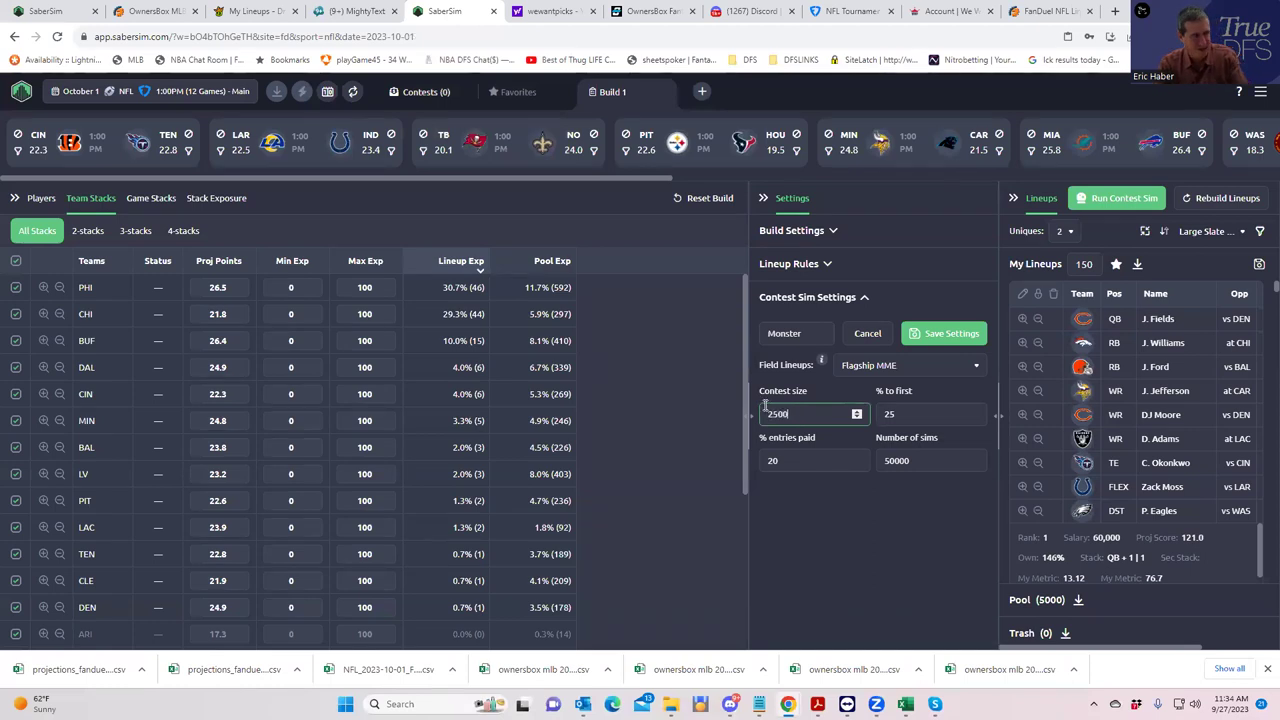
left_click(881, 412)
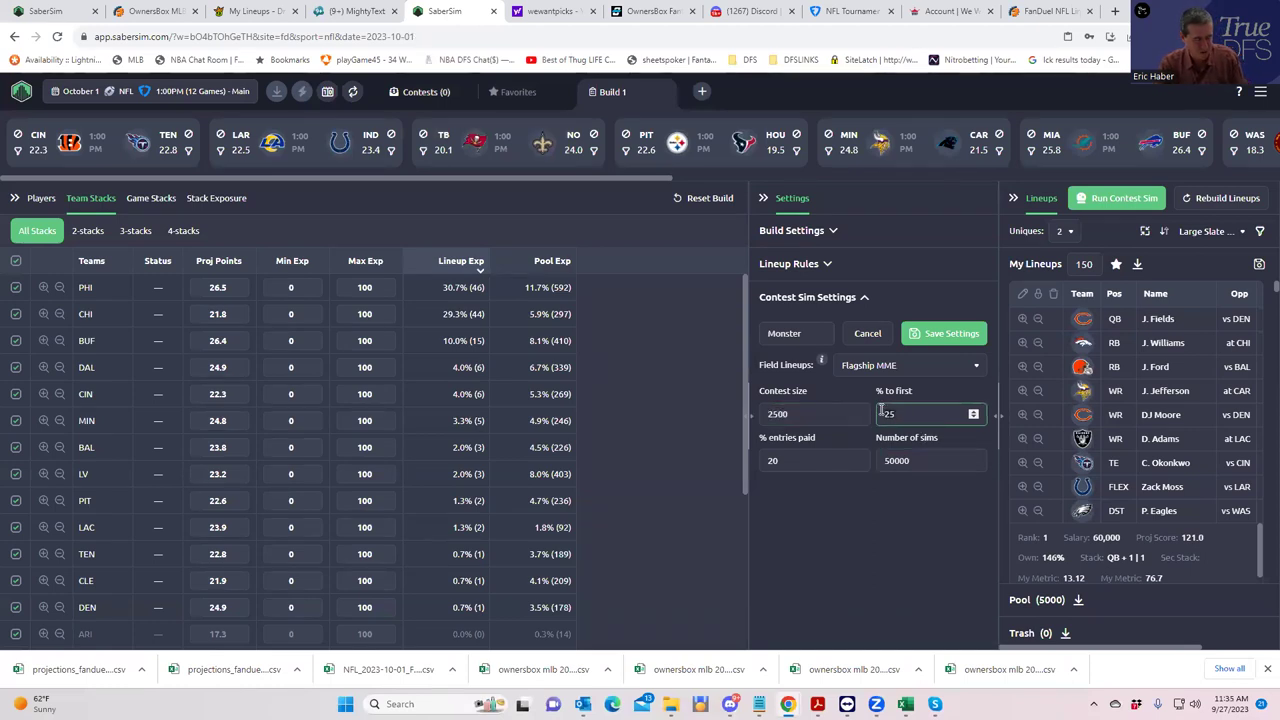
double_click(881, 412)
type("20")
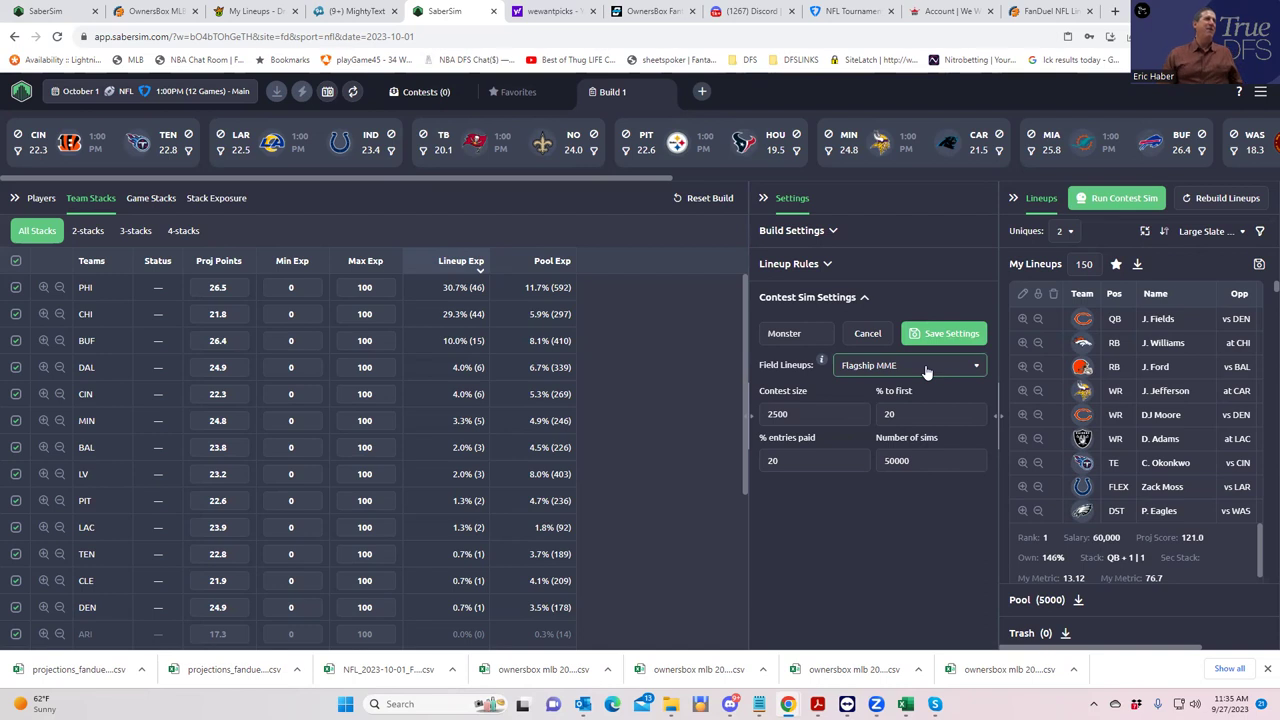
Step: Choose High Stakes MME field lineups and save the Monster sim
left_click(926, 372)
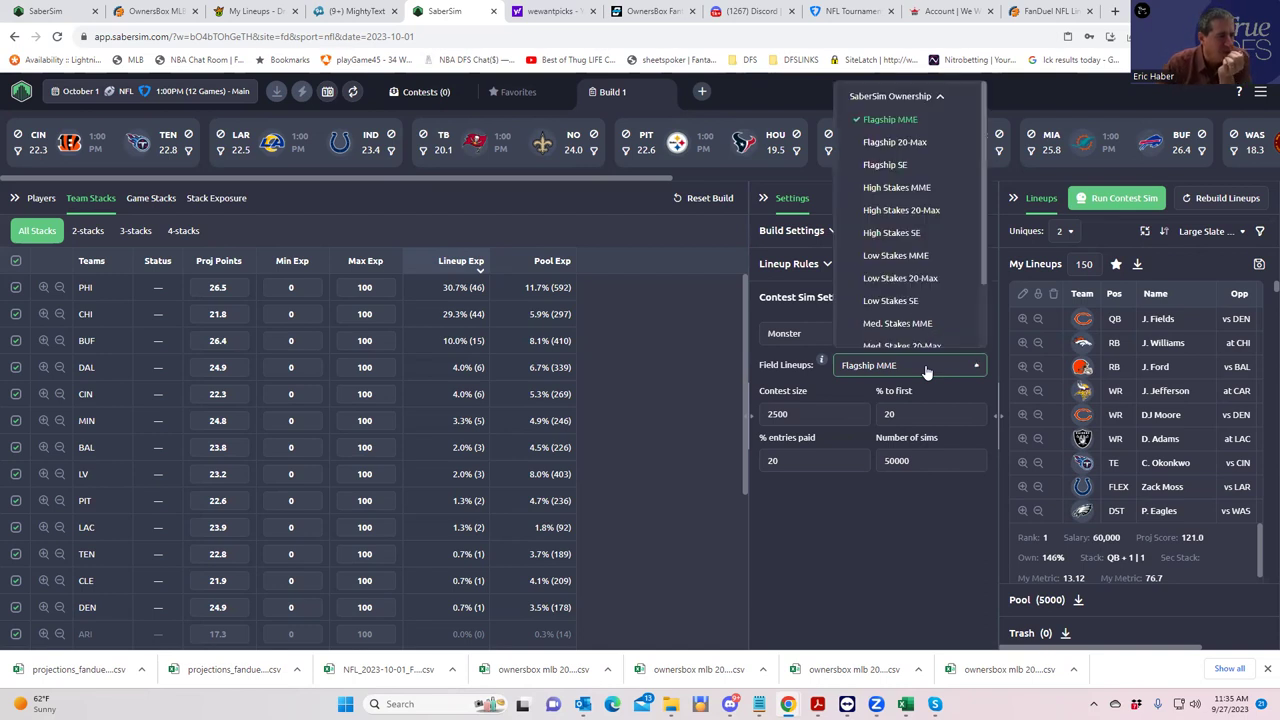
left_click(902, 189)
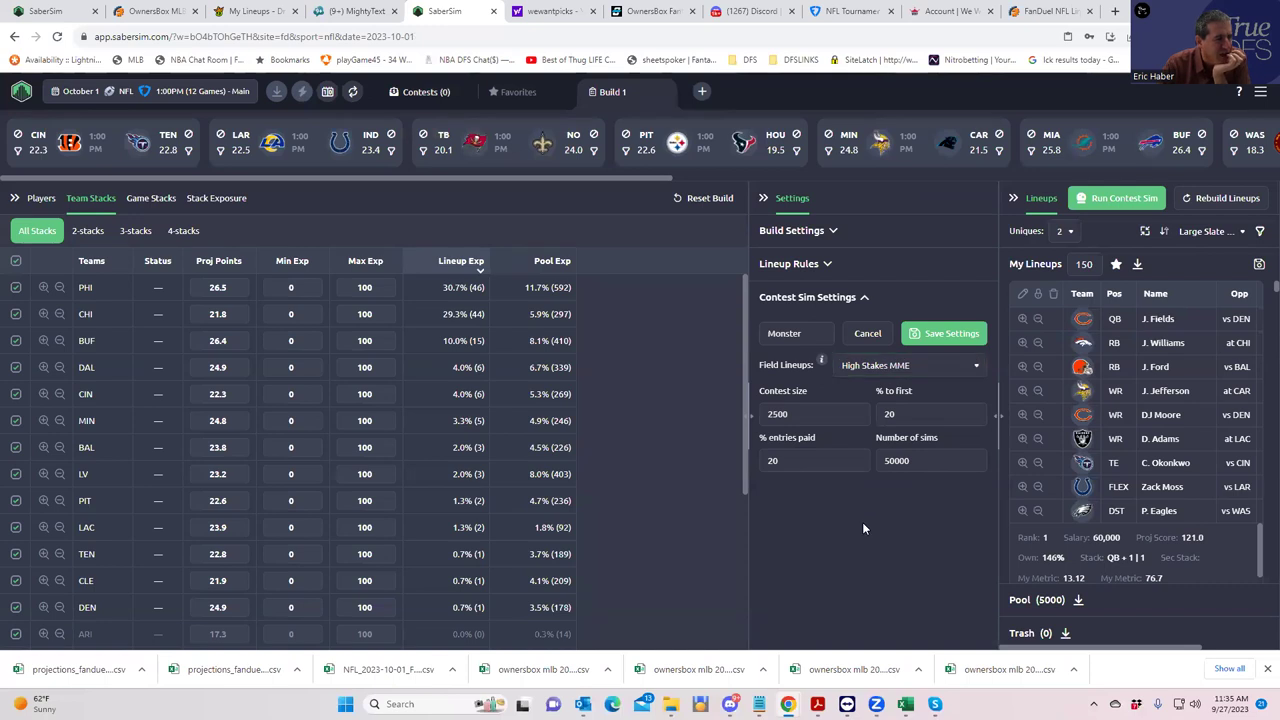
mouse_move(821, 360)
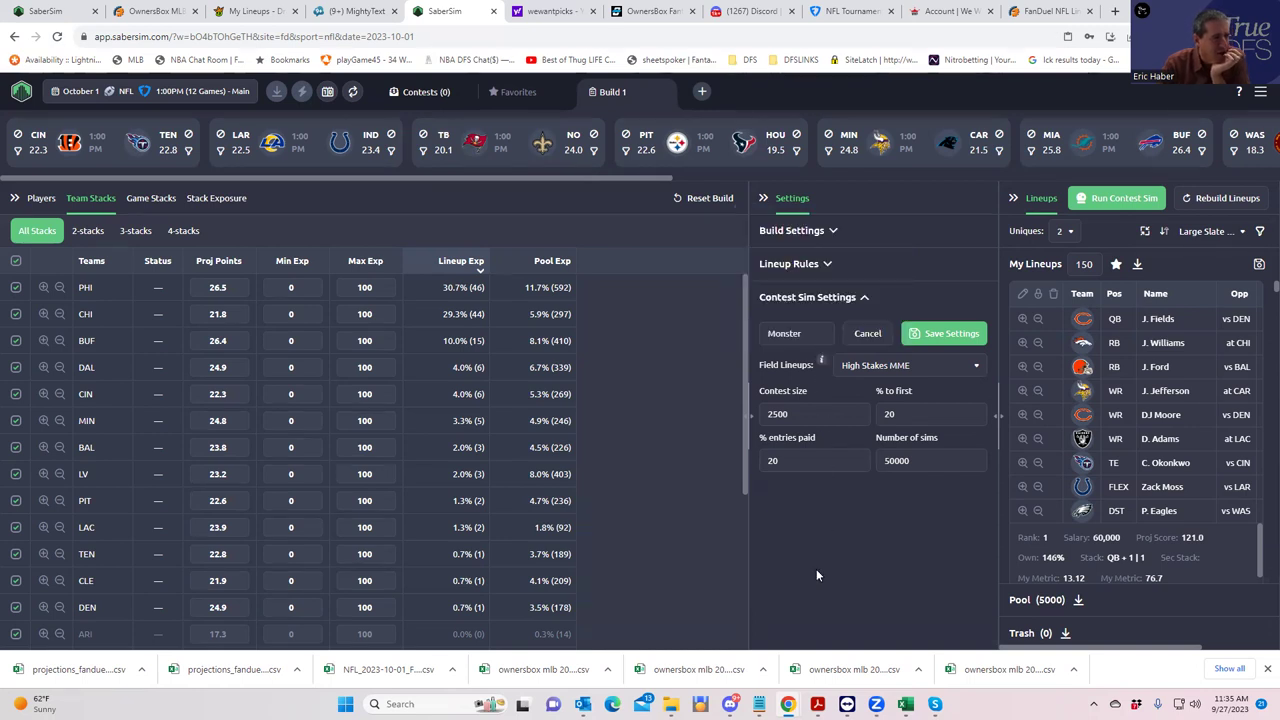
left_click(932, 340)
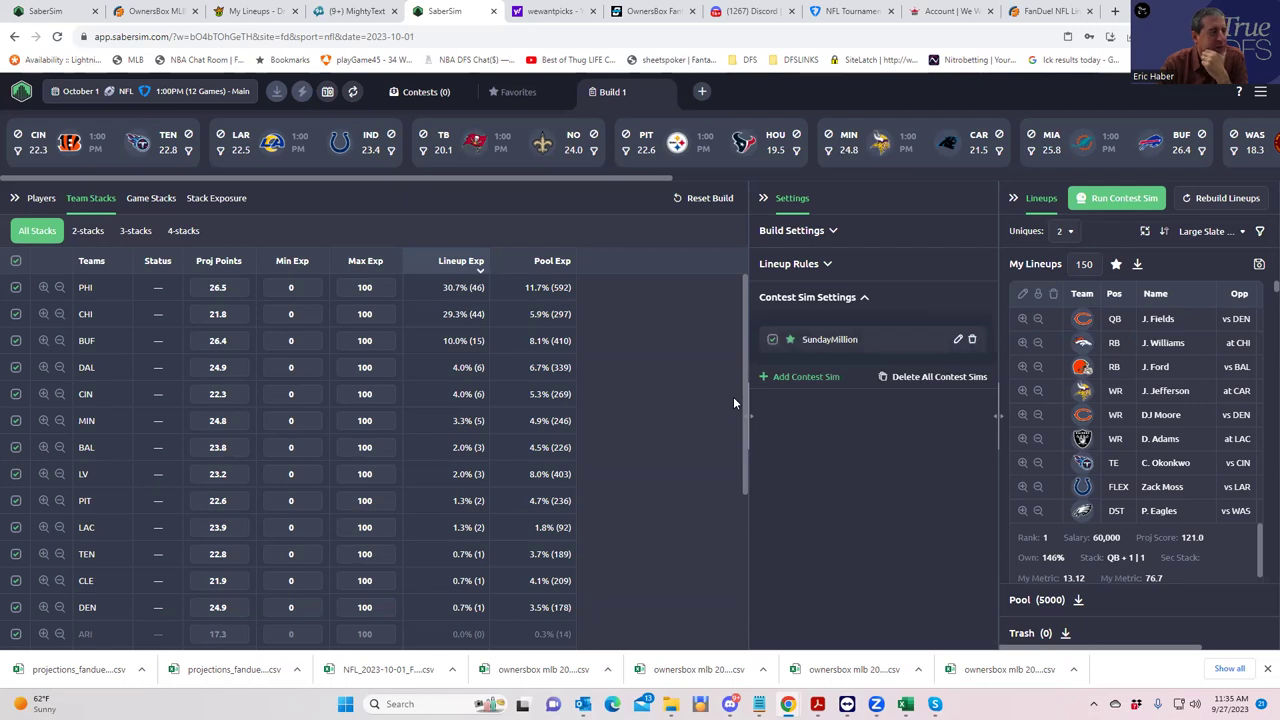
Step: Run the SundayMillion and Monster contest sims, then expand the Settings panel again
left_click(1108, 203)
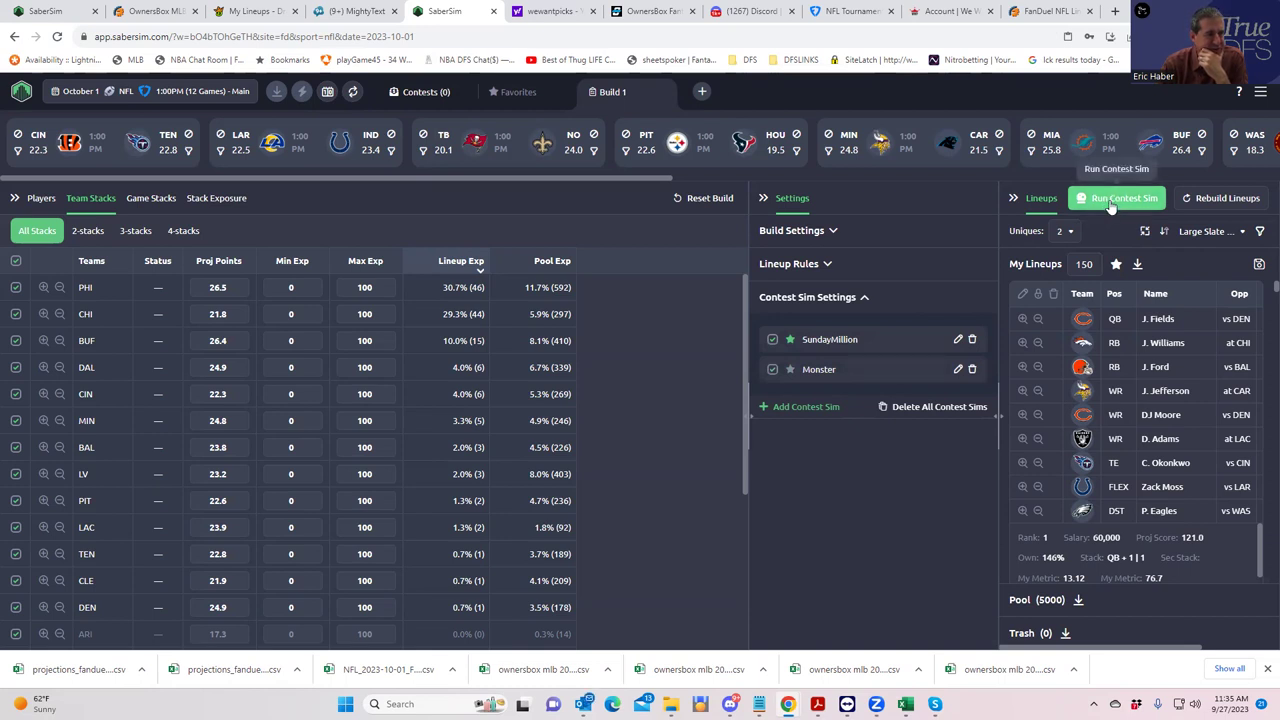
left_click(1109, 203)
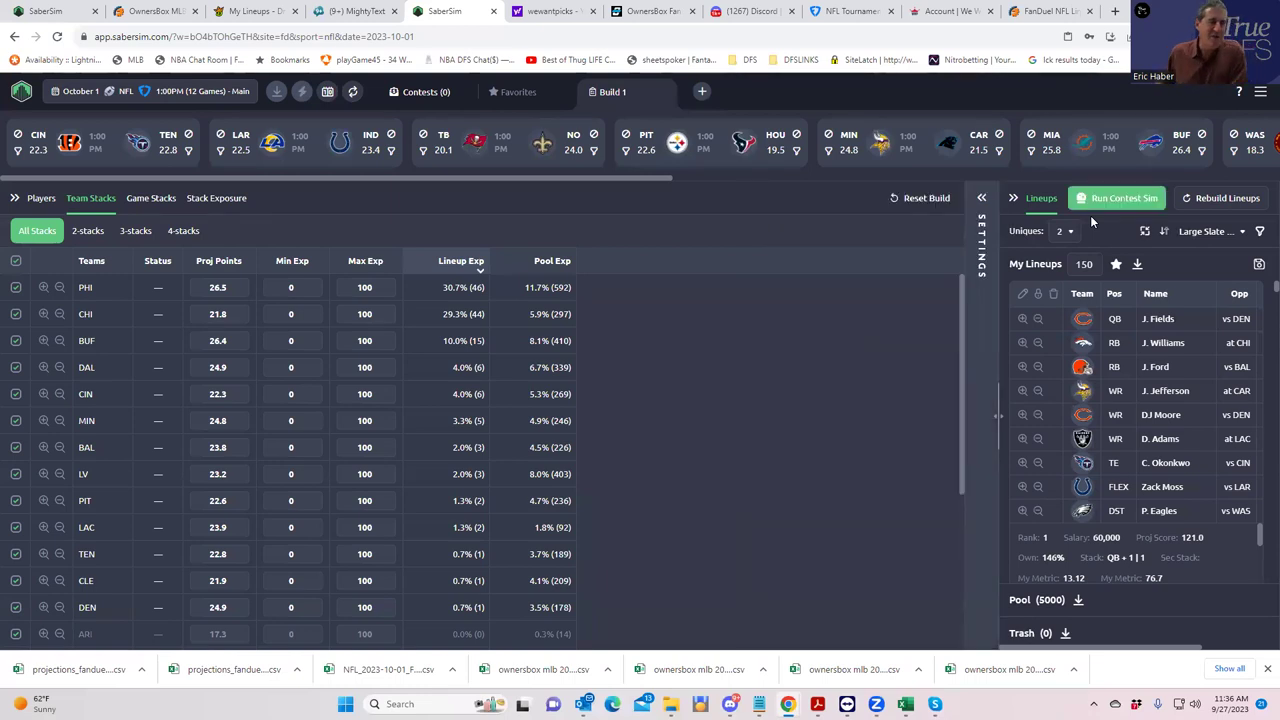
left_click(980, 197)
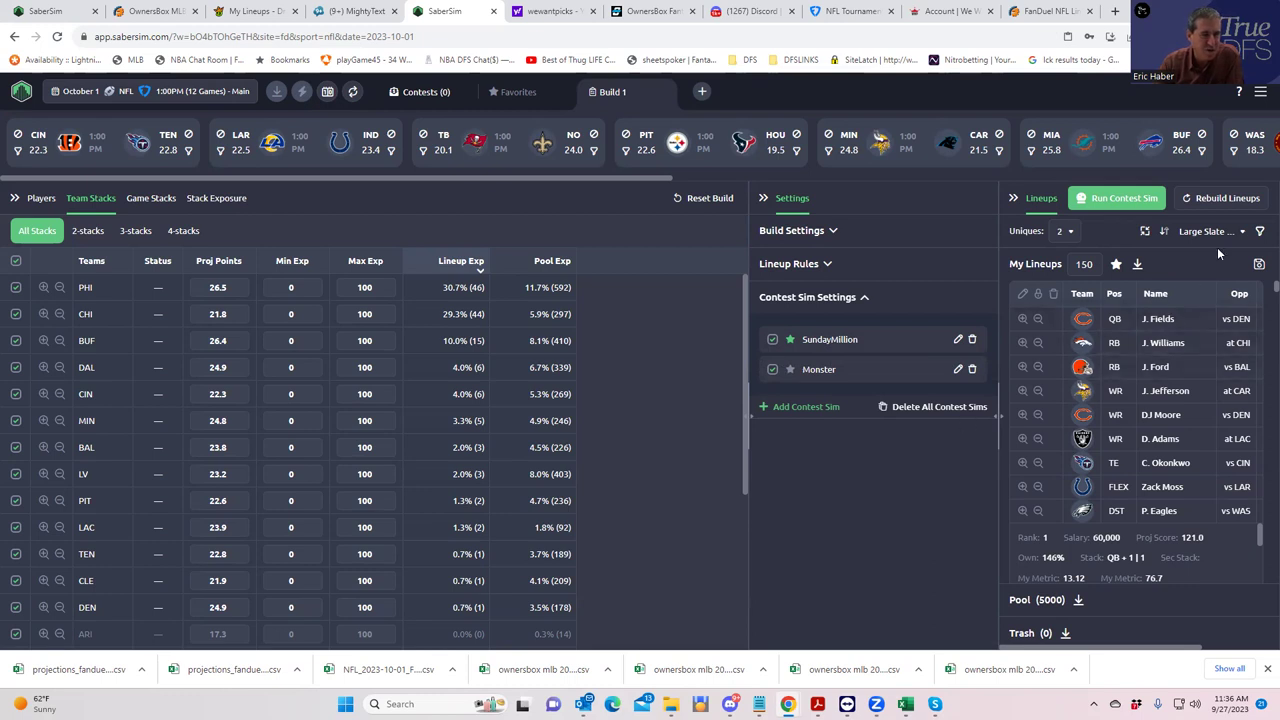
Step: Sort the built lineups by SundayMillion ROI, high to low, and scroll through them
left_click(1240, 232)
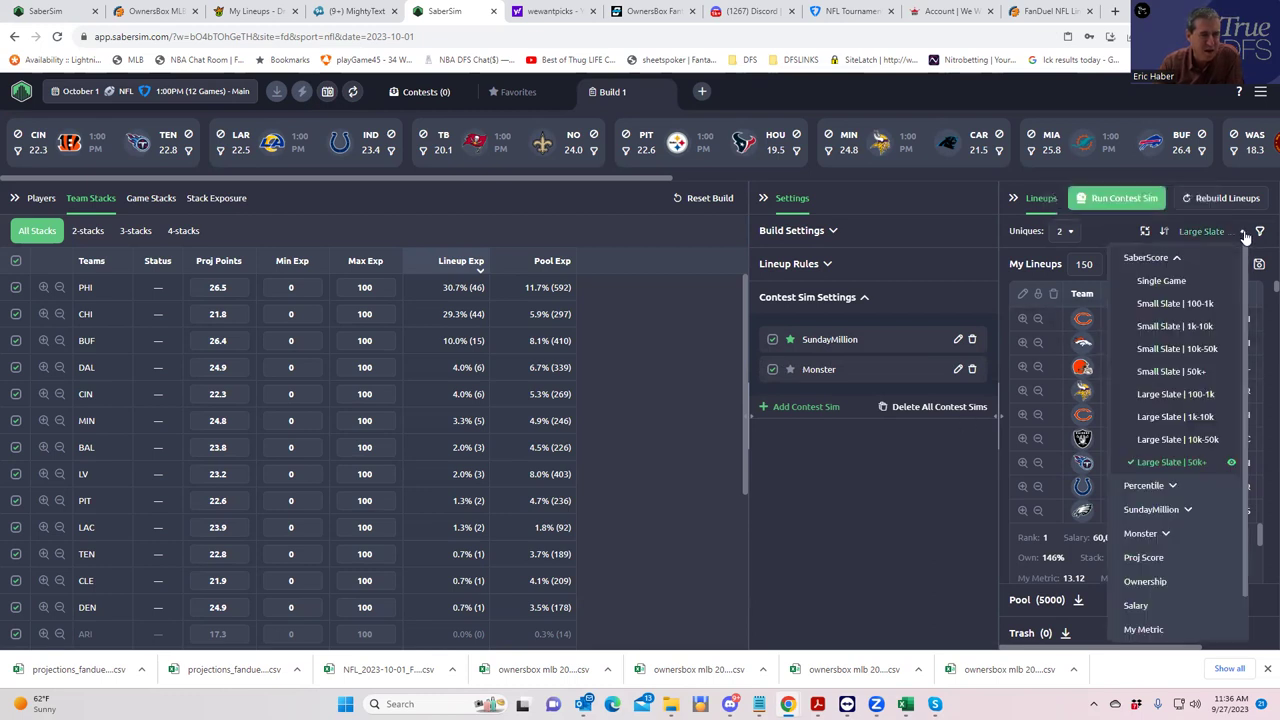
left_click(1186, 513)
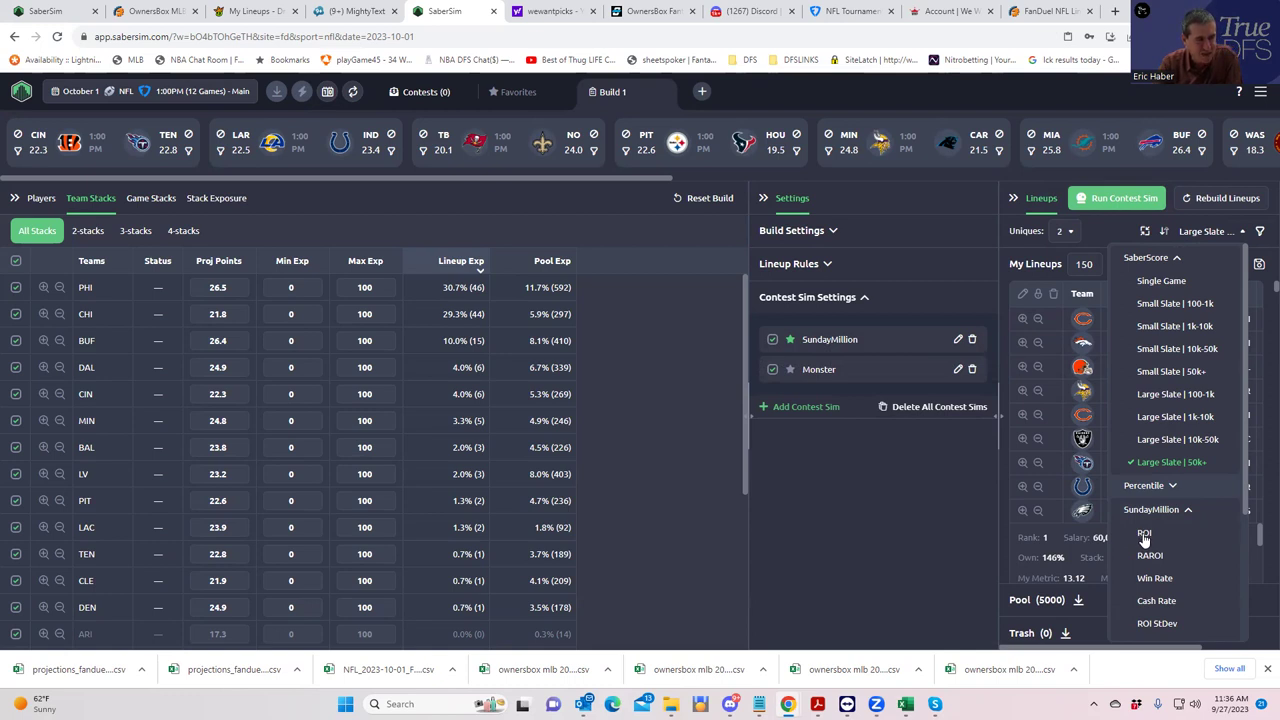
left_click(1144, 536)
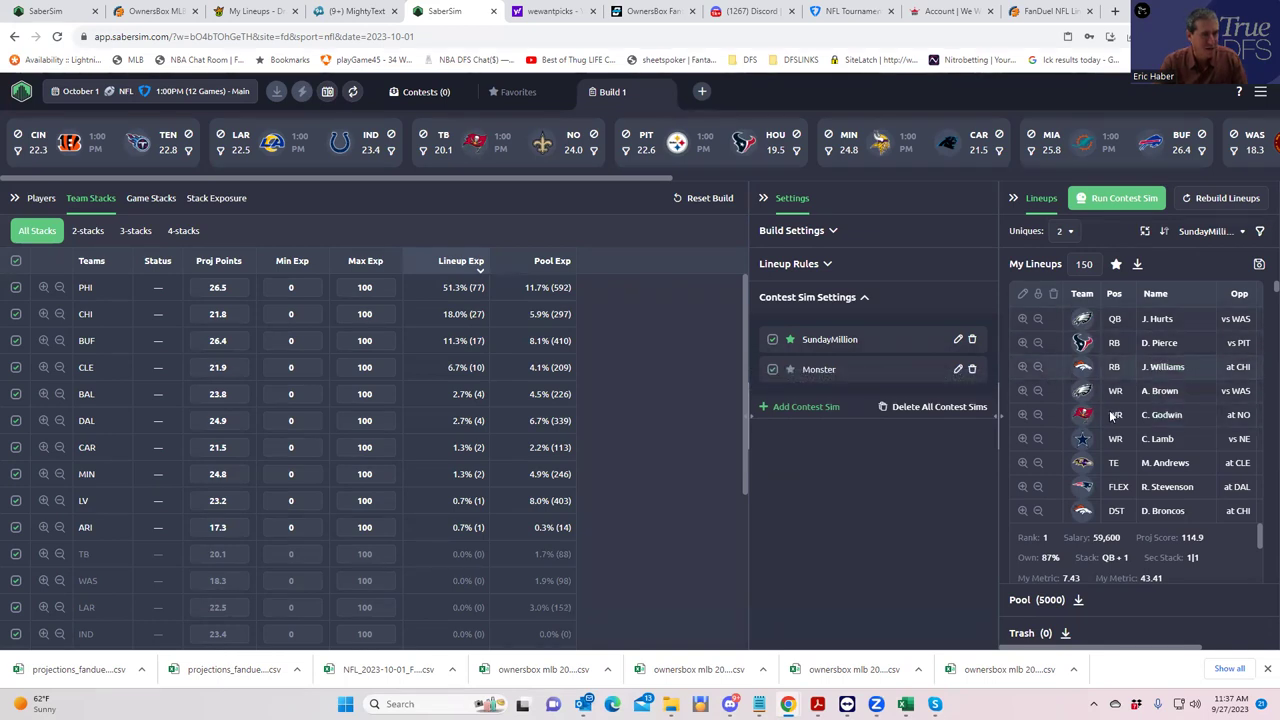
scroll(1117, 400, "down", 2)
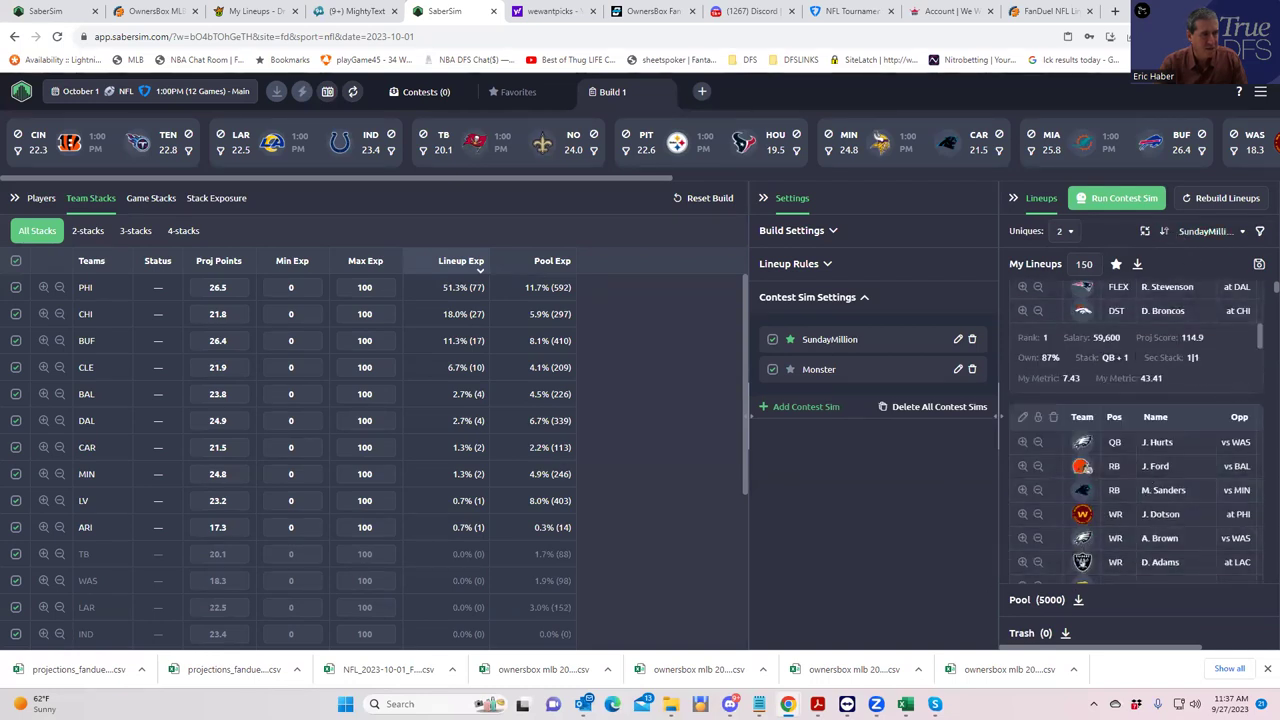
scroll(1200, 400, "down", 10)
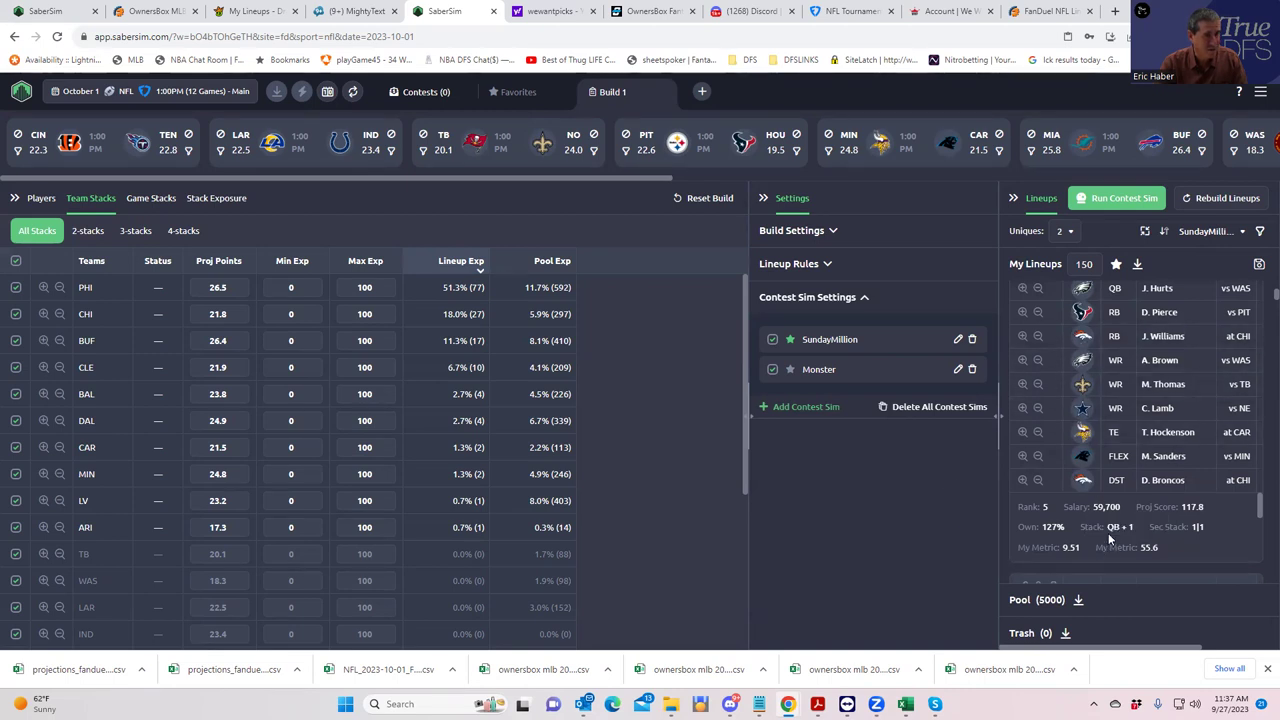
Step: Cancel the save-to-contests dialog and download the 5000-lineup pool instead
left_click(1259, 266)
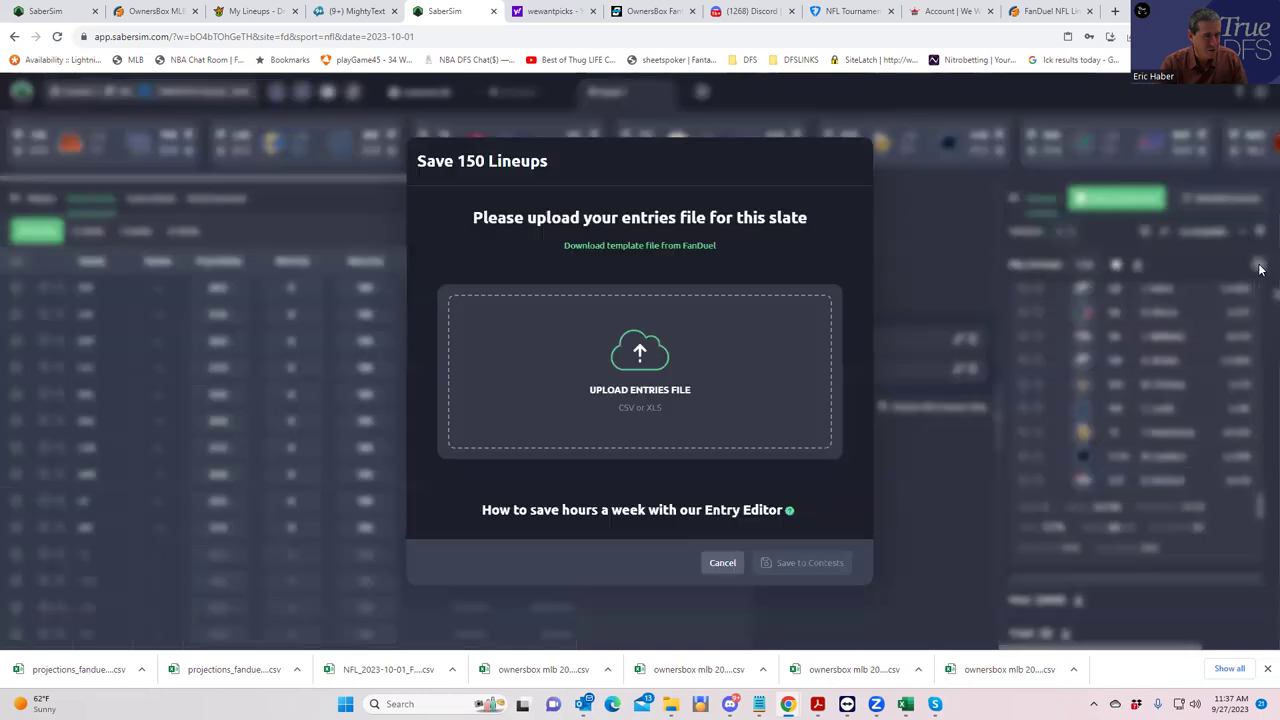
left_click(720, 563)
scroll(1068, 569, "up", 2)
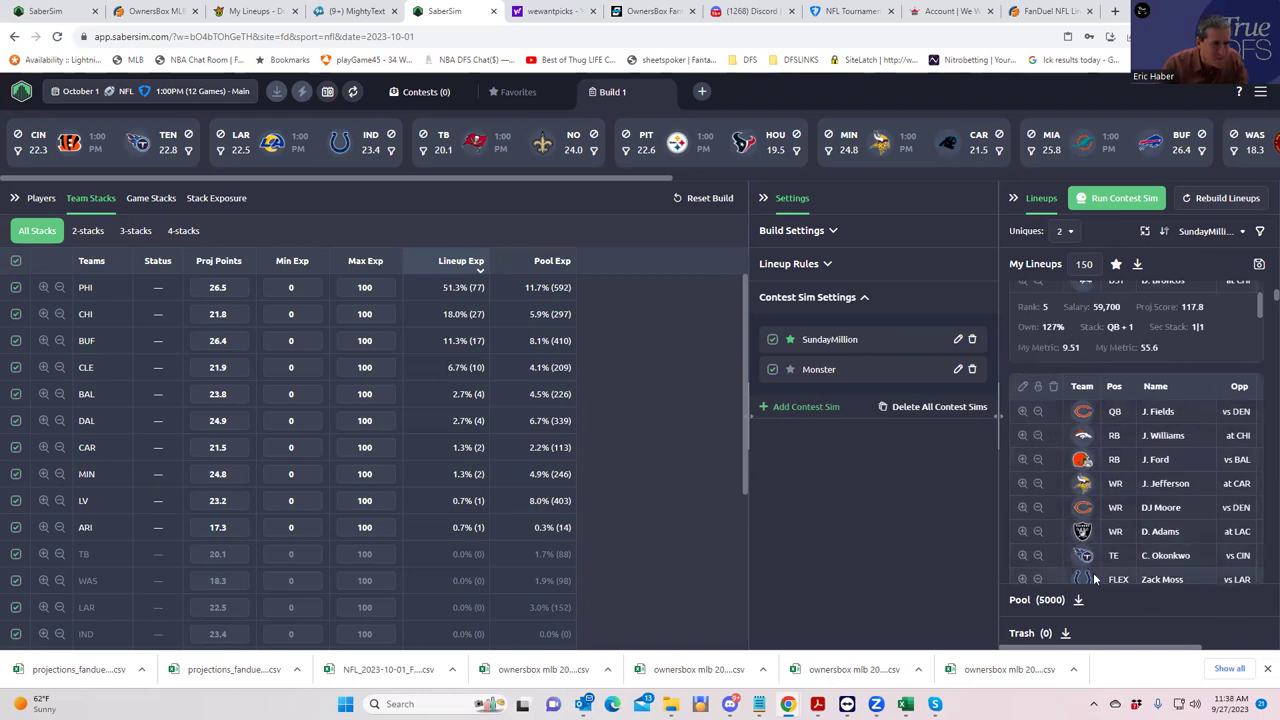
left_click(1078, 600)
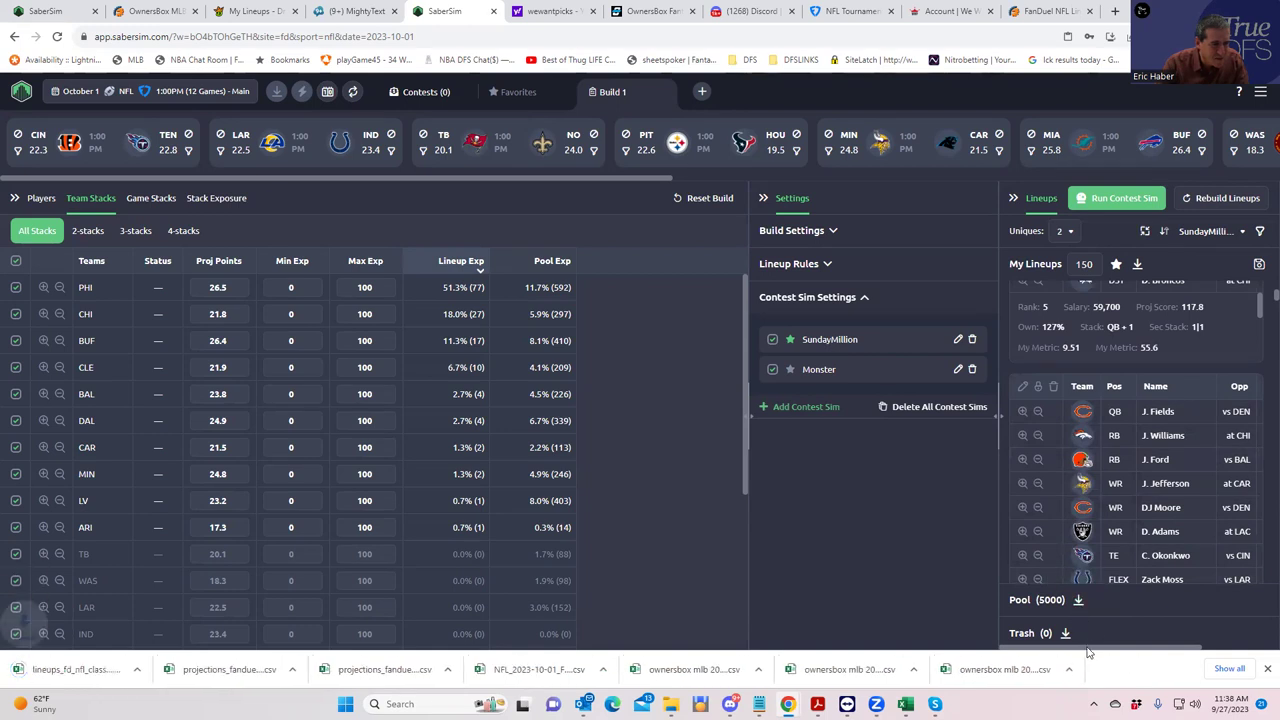
Step: Star the Monster contest sim as a favourite, then rearrange the browser tabs and window
mouse_move(1260, 298)
left_mouse_down()
mouse_move(1260, 315)
mouse_move(1260, 288)
left_mouse_up()
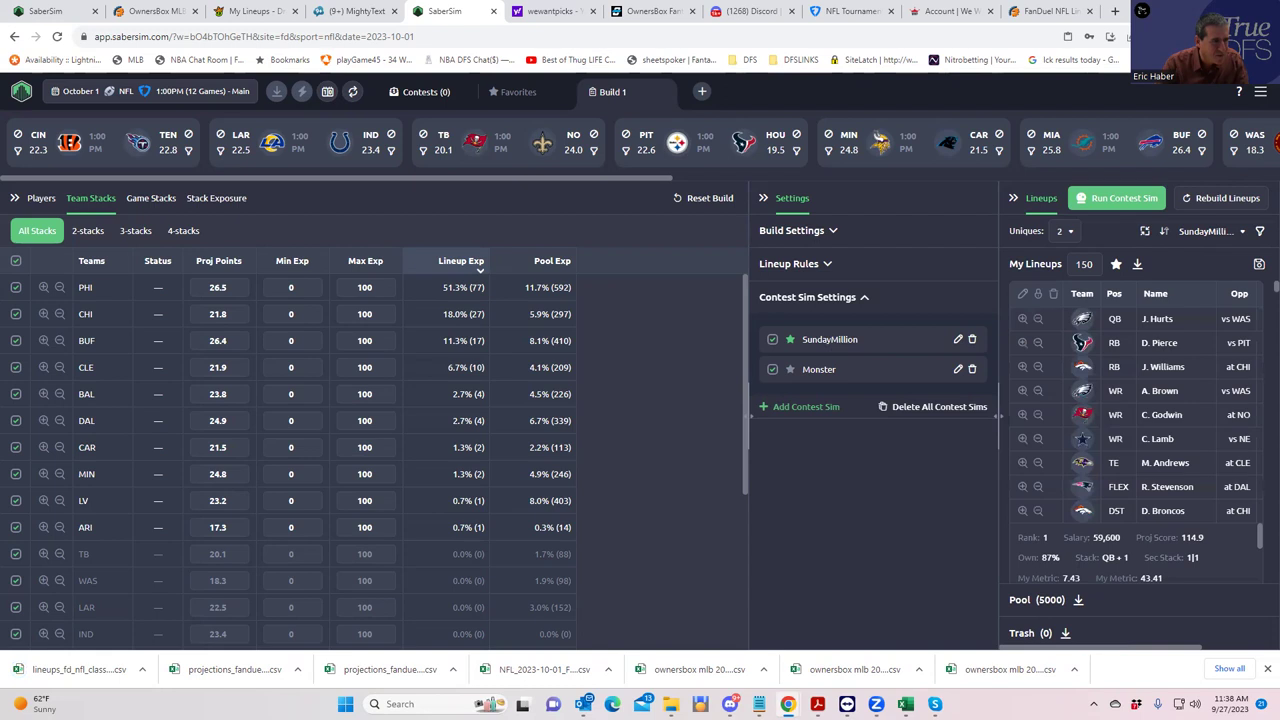
left_click(791, 368)
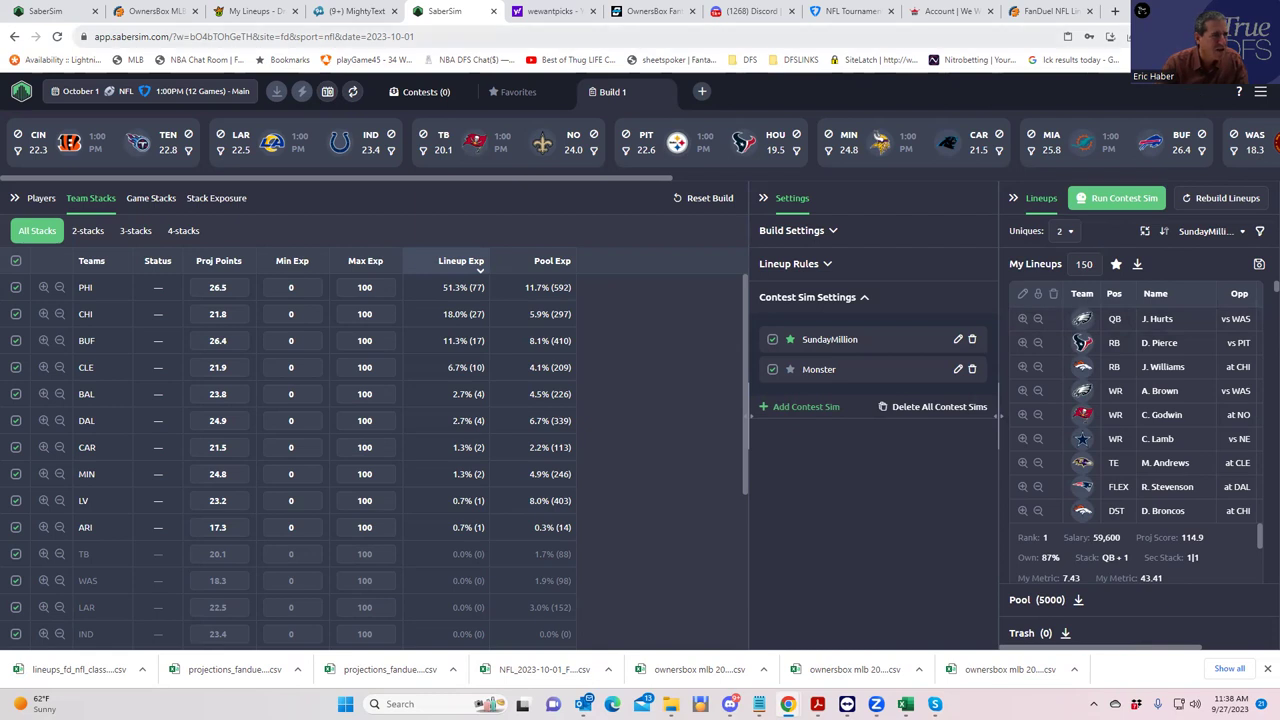
left_click_drag(451, 18, 251, 16)
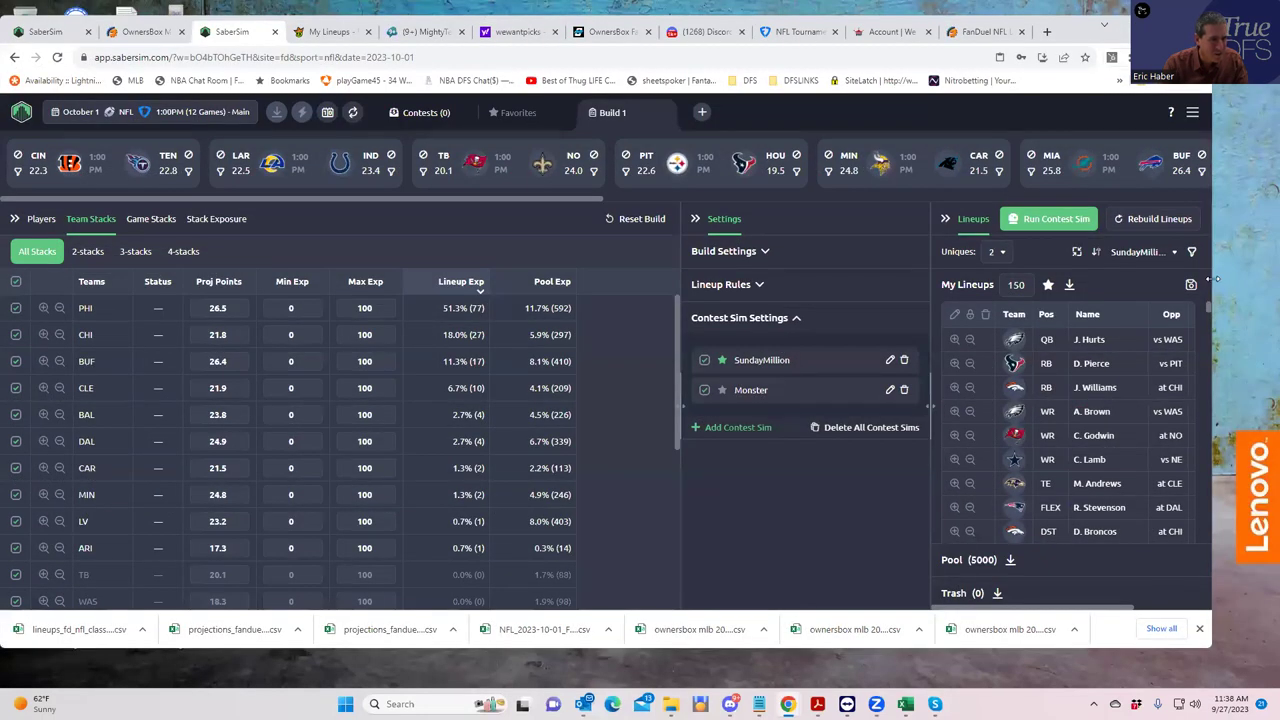
left_click_drag(1213, 278, 1216, 278)
left_click_drag(1060, 609, 1140, 610)
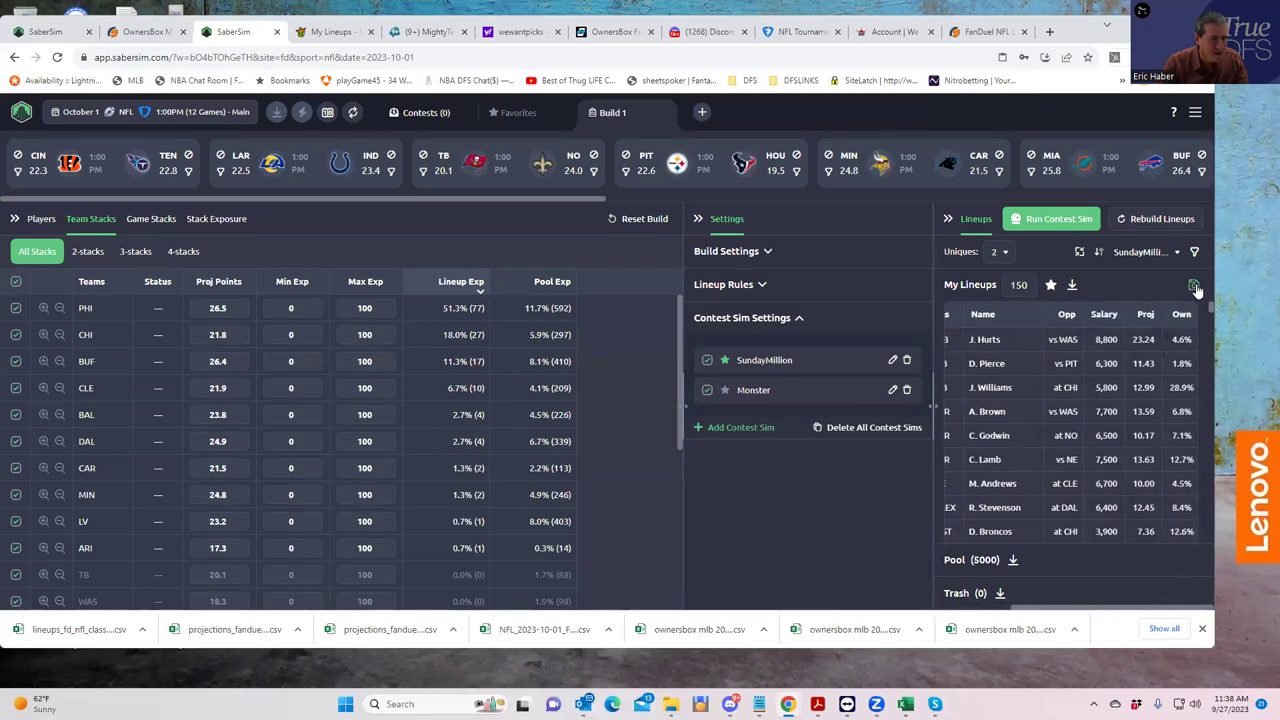
left_click_drag(1043, 605, 969, 608)
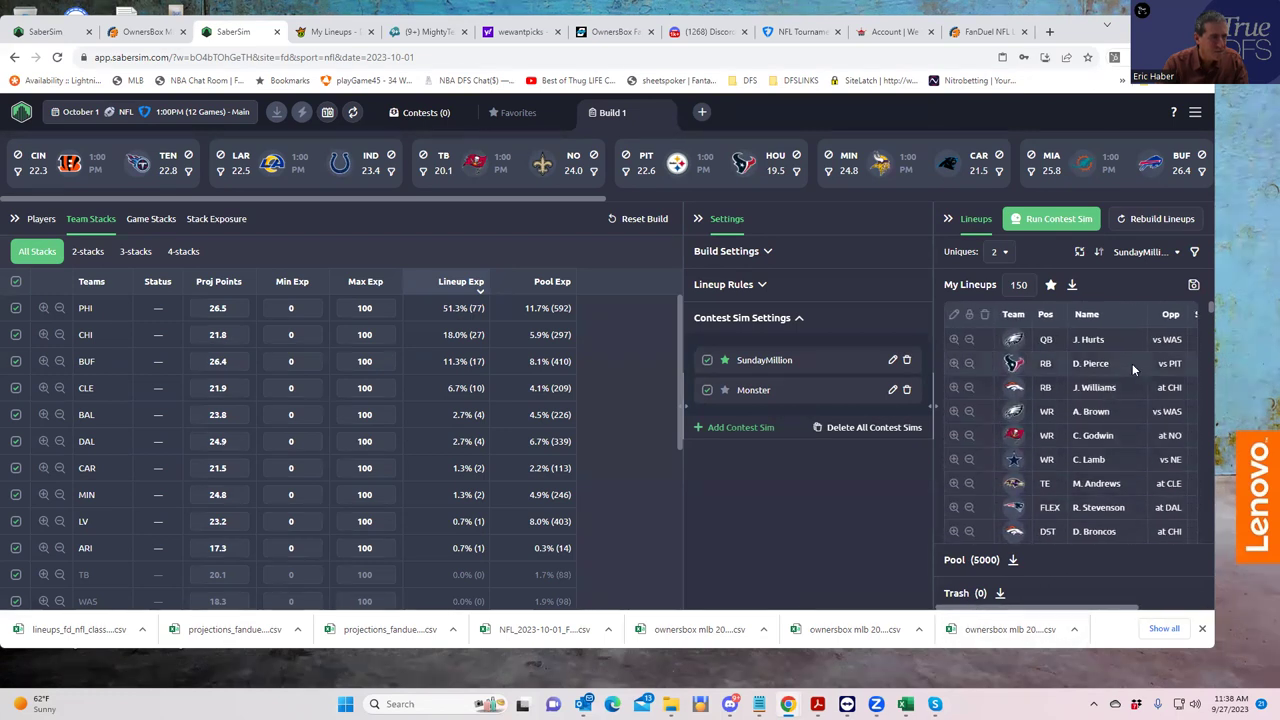
Step: Start saving the 150 lineups, then dismiss the entries-file picker with no file chosen
left_click(1193, 286)
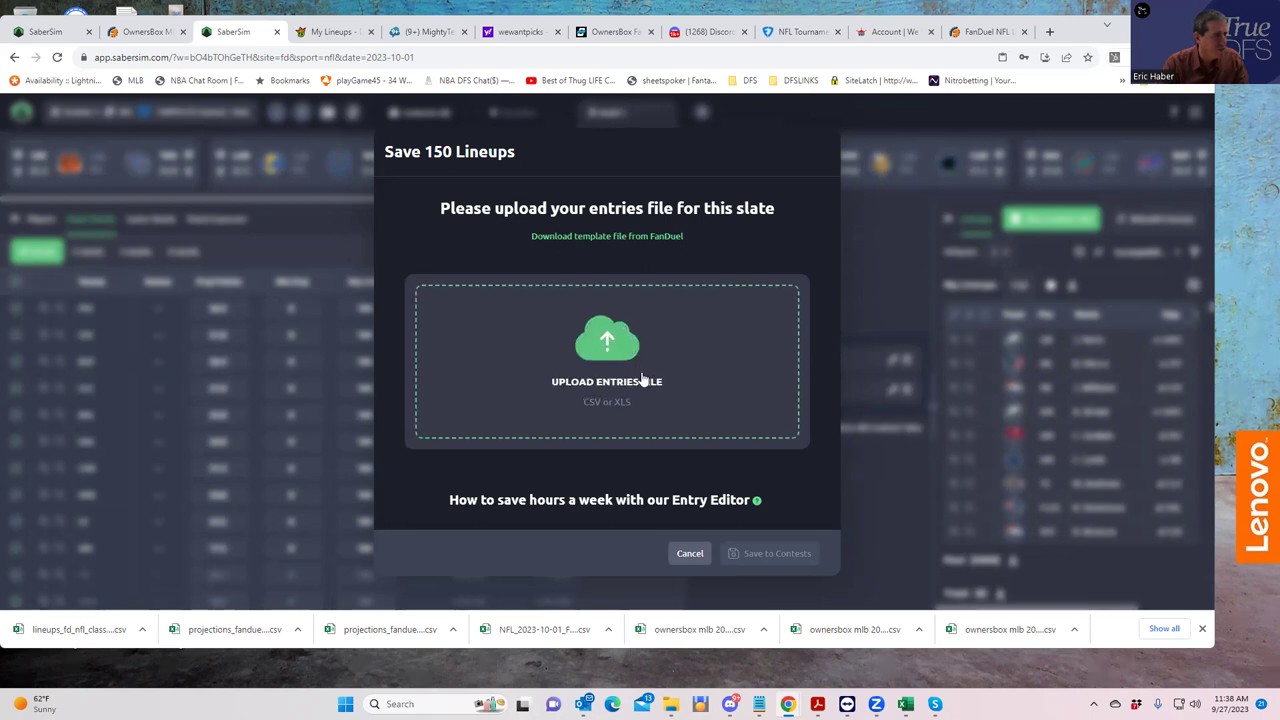
left_click(607, 352)
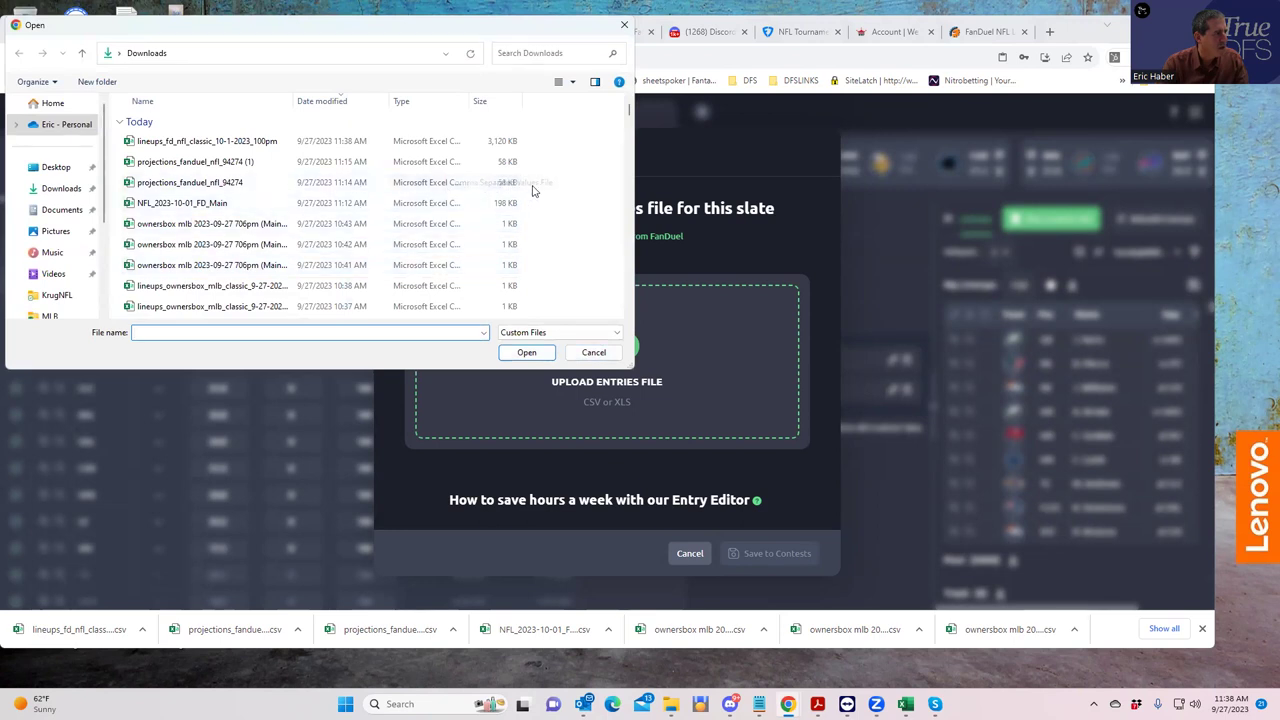
left_click(624, 24)
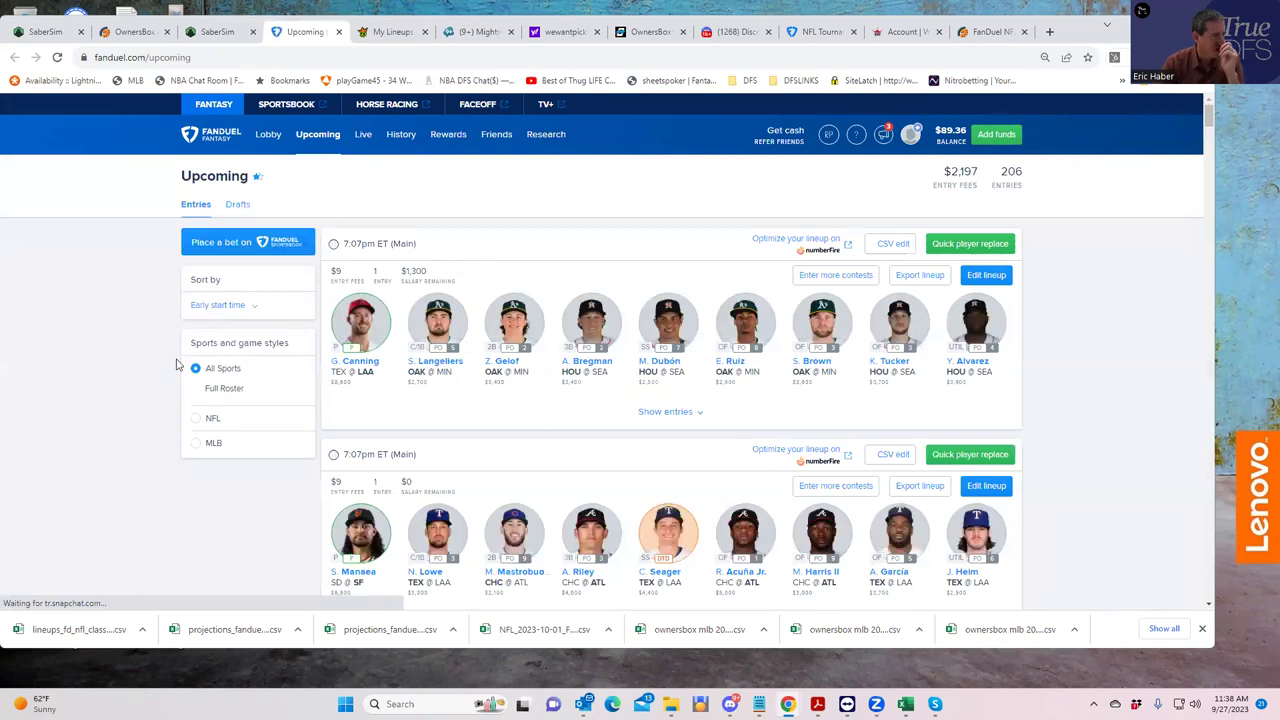
Step: Filter Upcoming to NFL entries and download the slate's CSV entries template
left_click(197, 425)
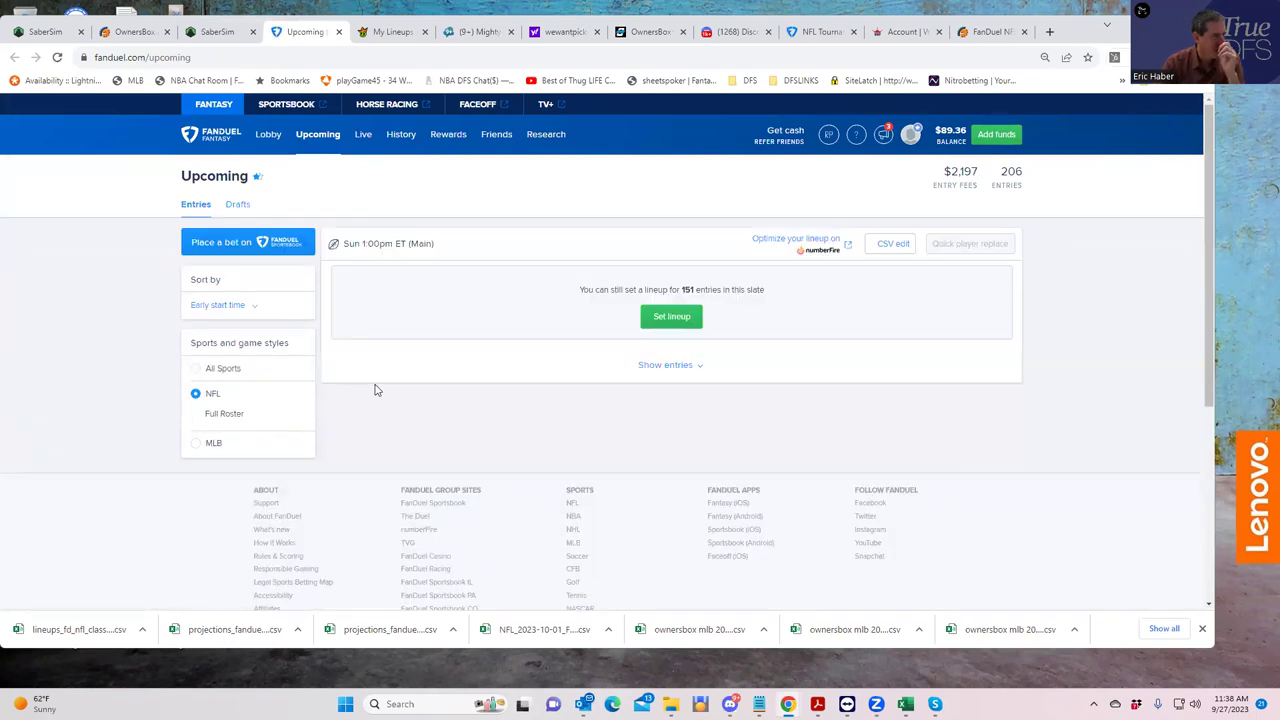
left_click(885, 246)
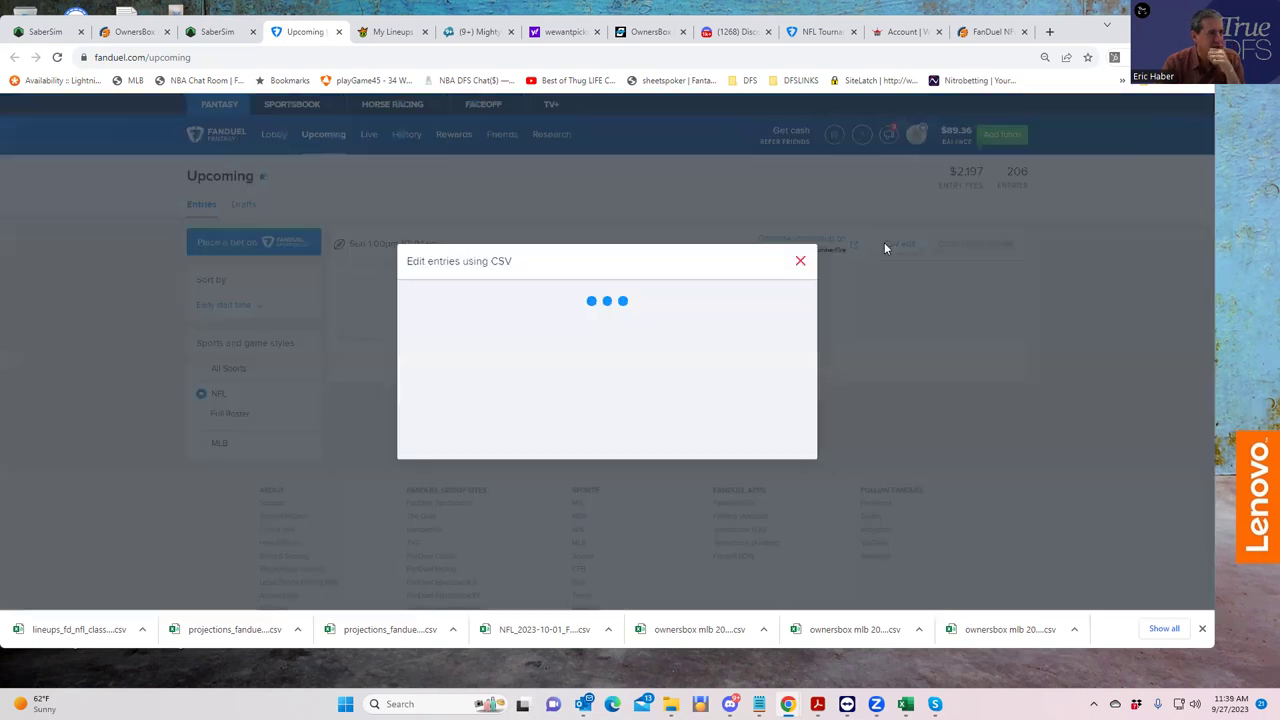
left_click(486, 258)
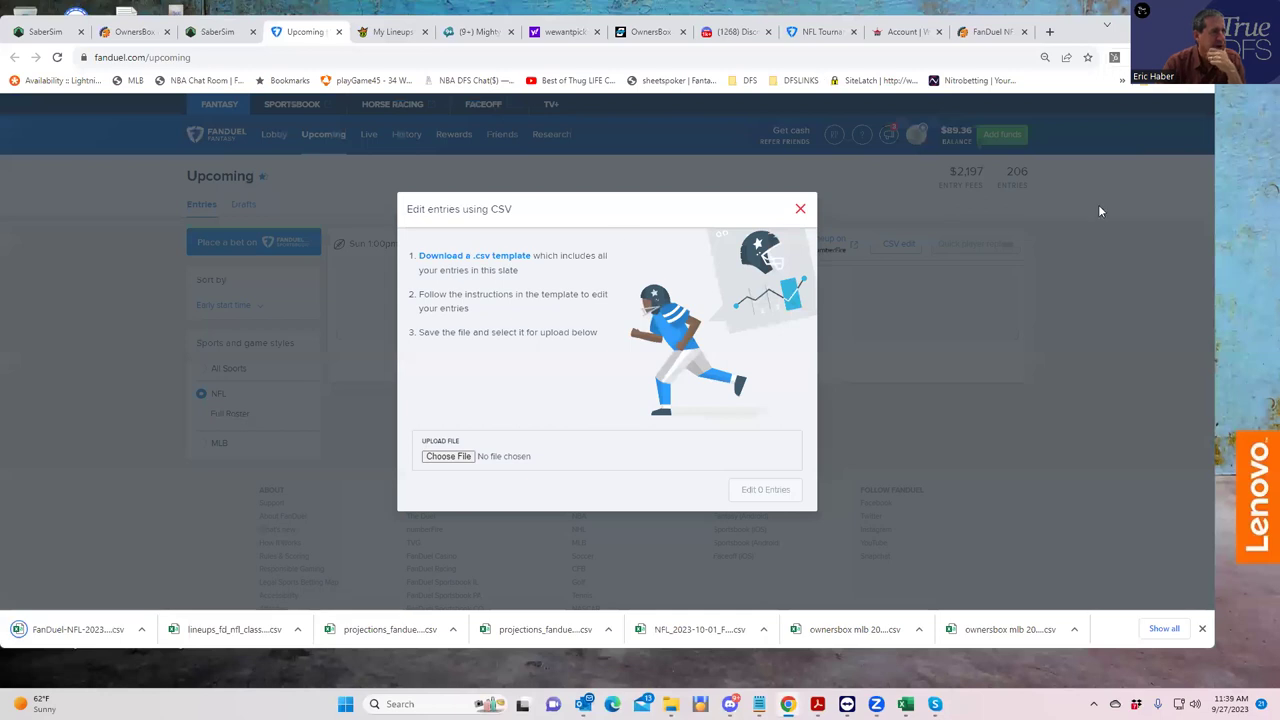
Step: Upload the FanDuel NFL entries CSV and save the 150 lineups to Sunday Million only, excluding Monster
left_click(217, 32)
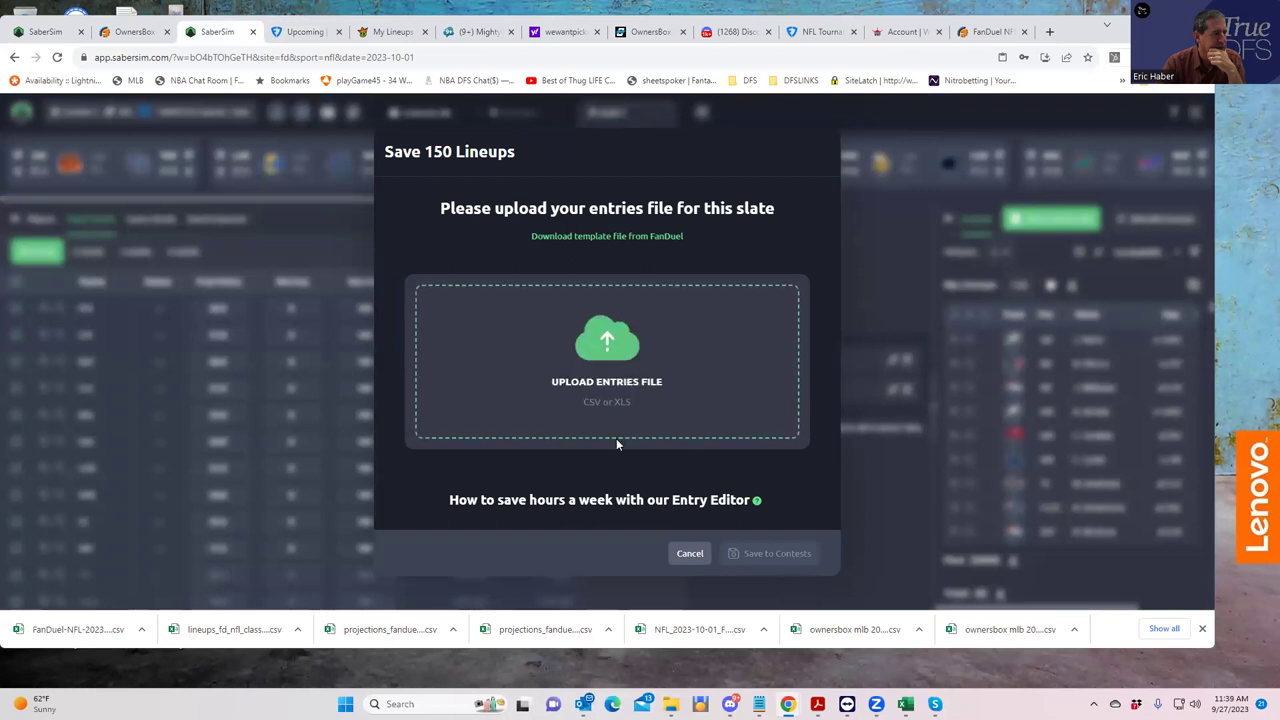
left_click_drag(78, 629, 606, 352)
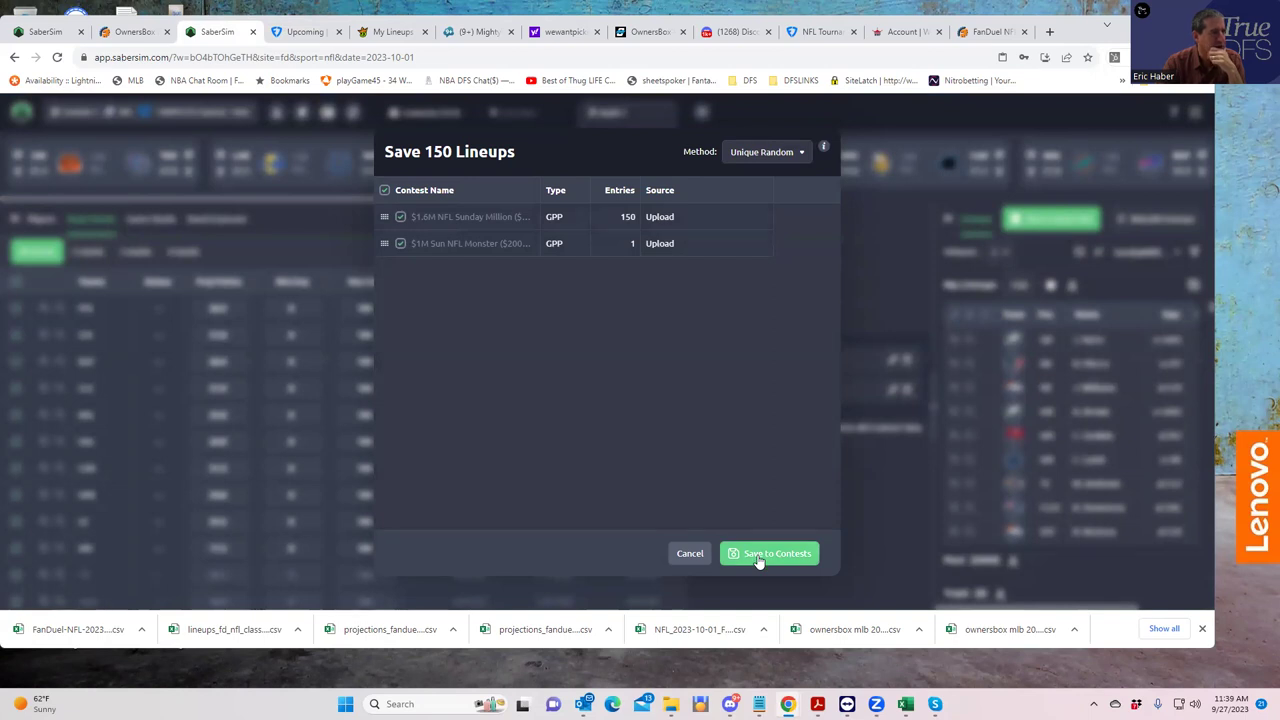
left_click(401, 244)
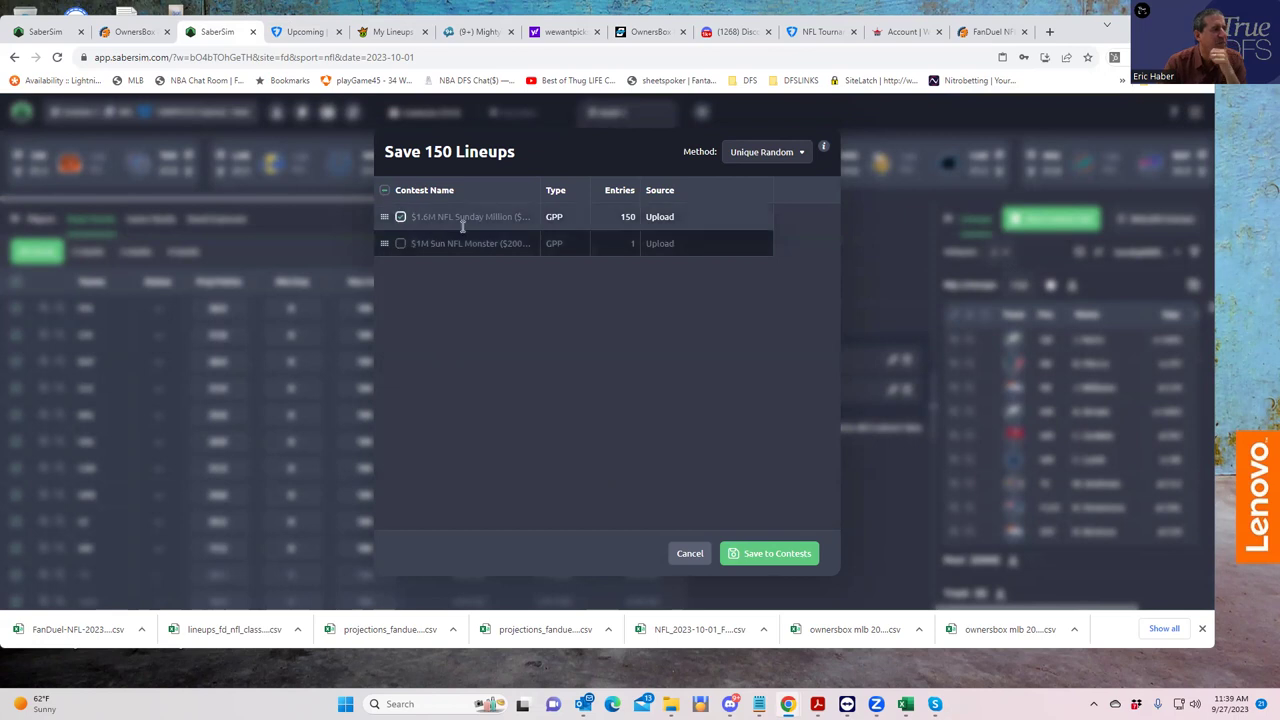
left_click(775, 555)
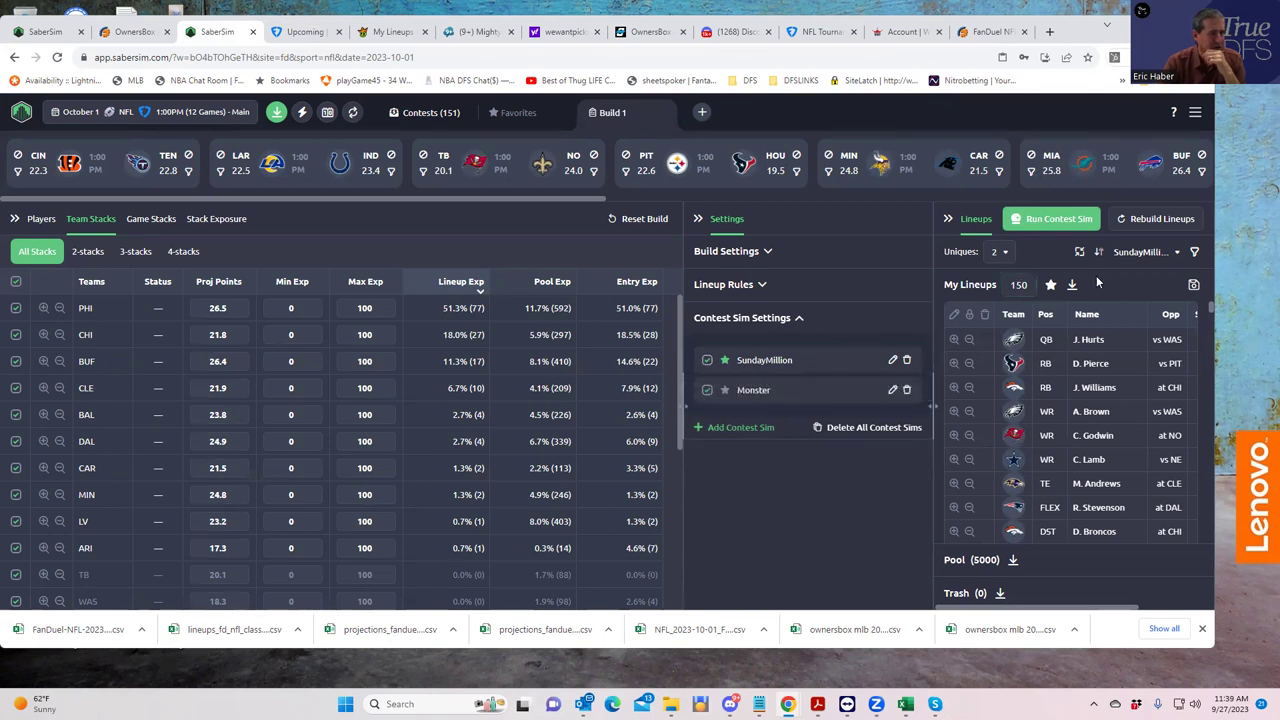
Step: Sort the lineups by Monster ROI
left_click(1160, 254)
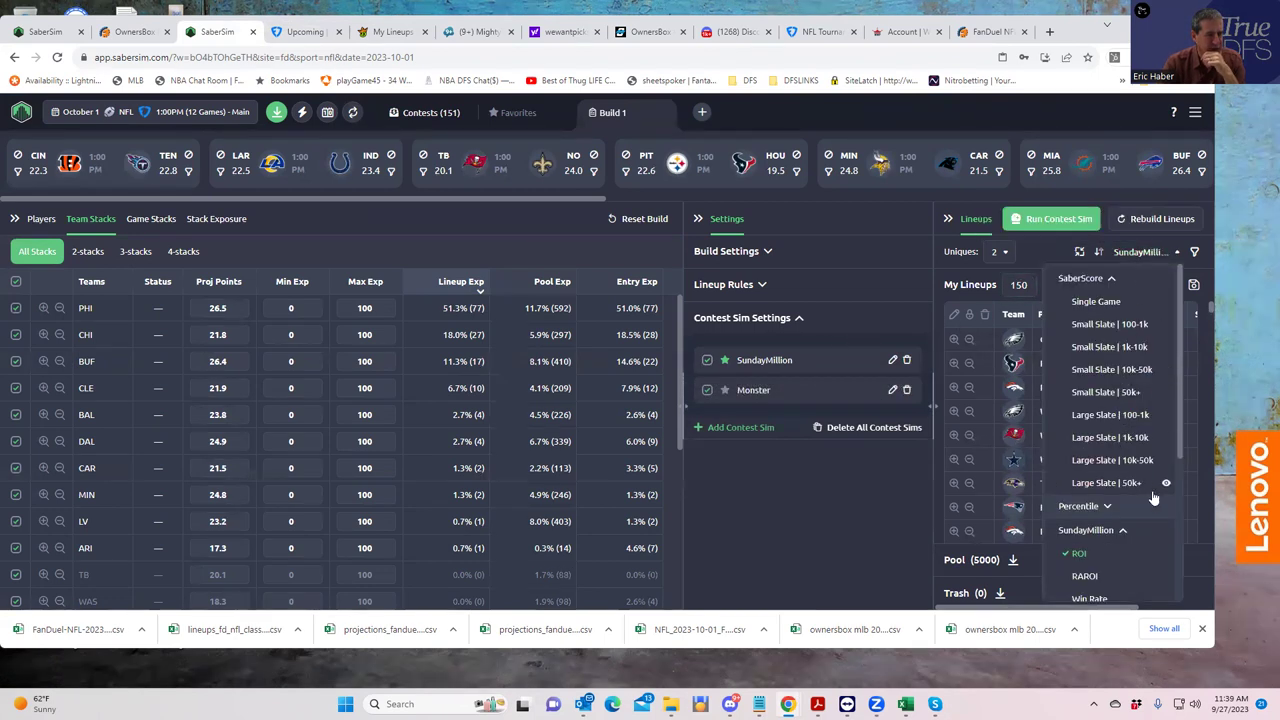
left_click_drag(1180, 438, 1165, 548)
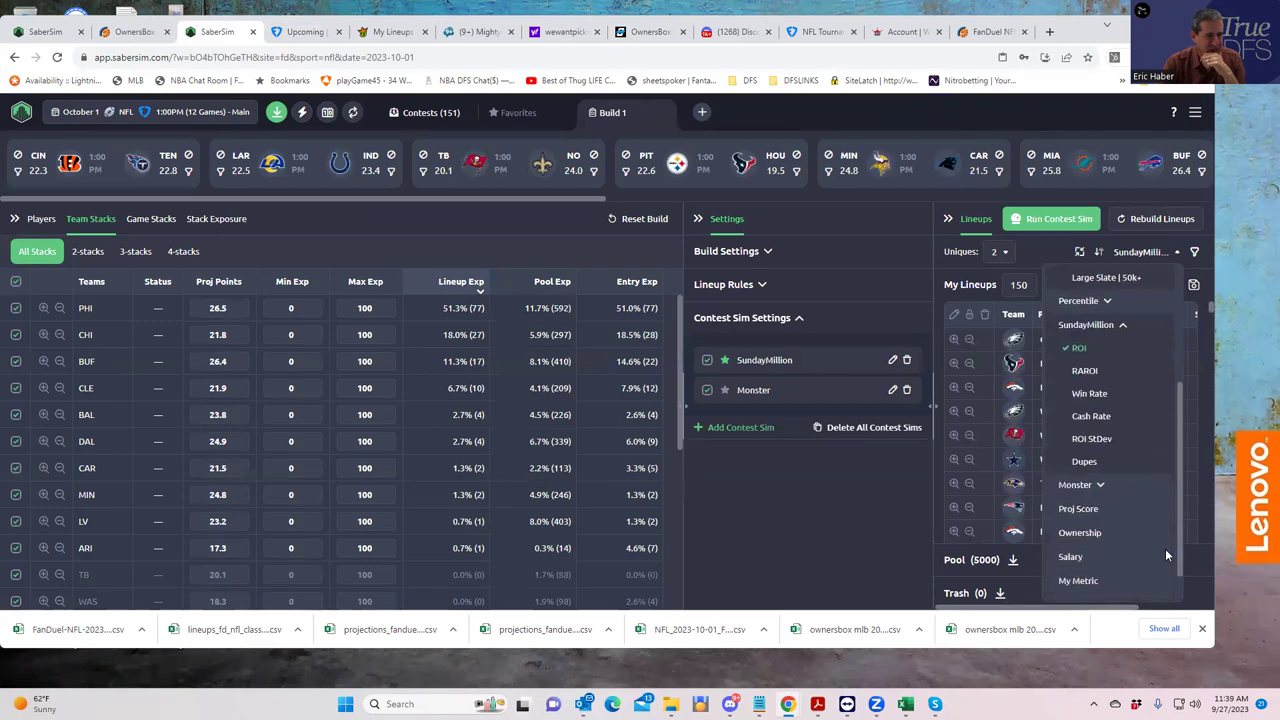
left_click(1102, 488)
left_click(1079, 509)
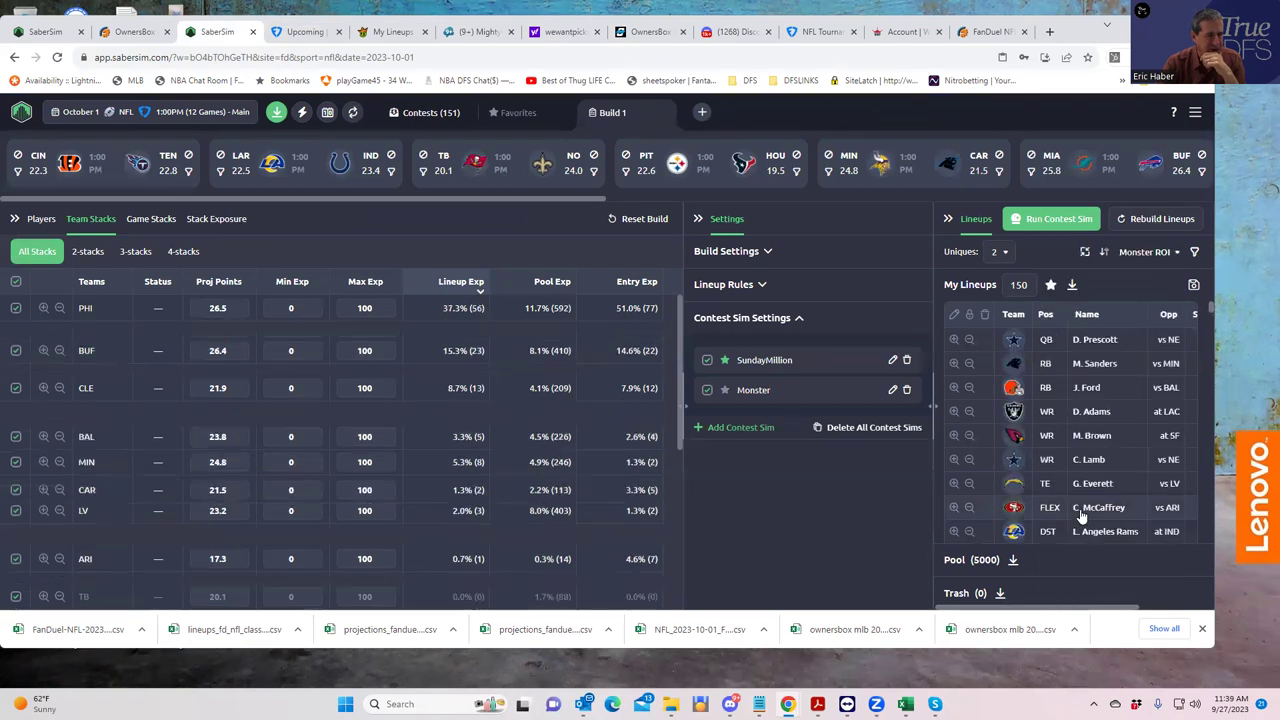
Step: Cut My Lineups down to 1 lineup
double_click(1018, 284)
type("1")
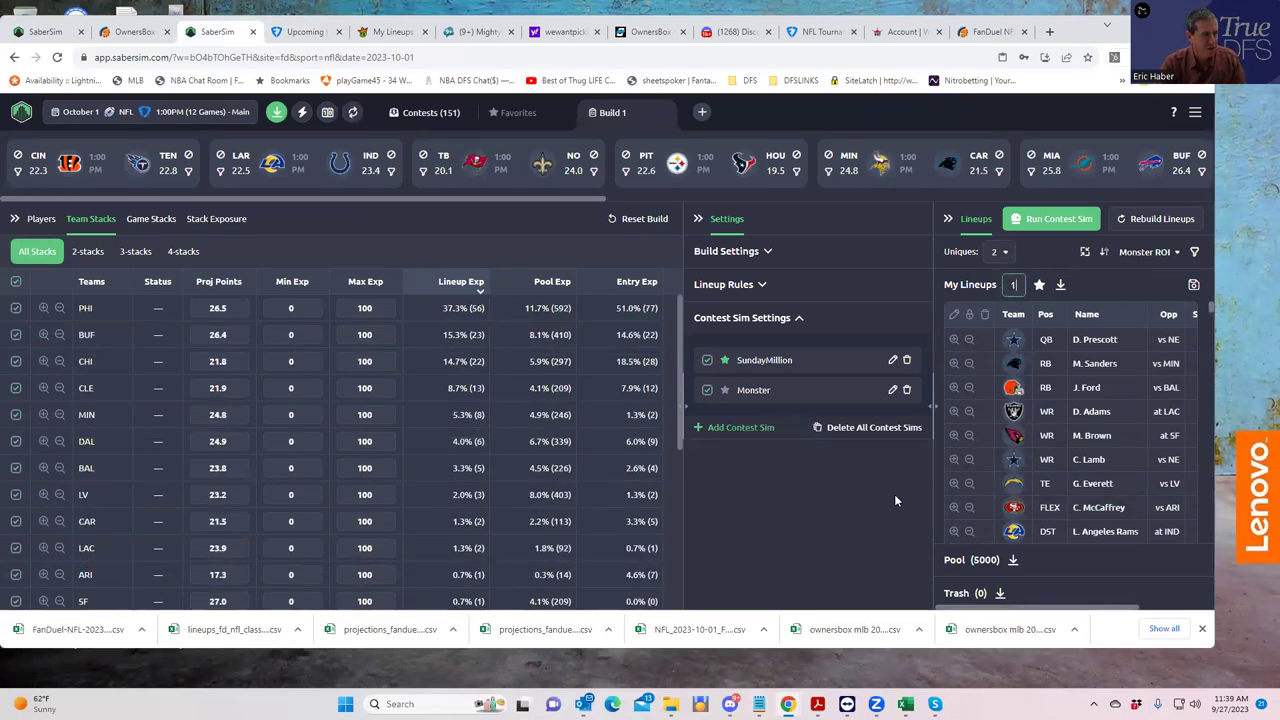
key("Return")
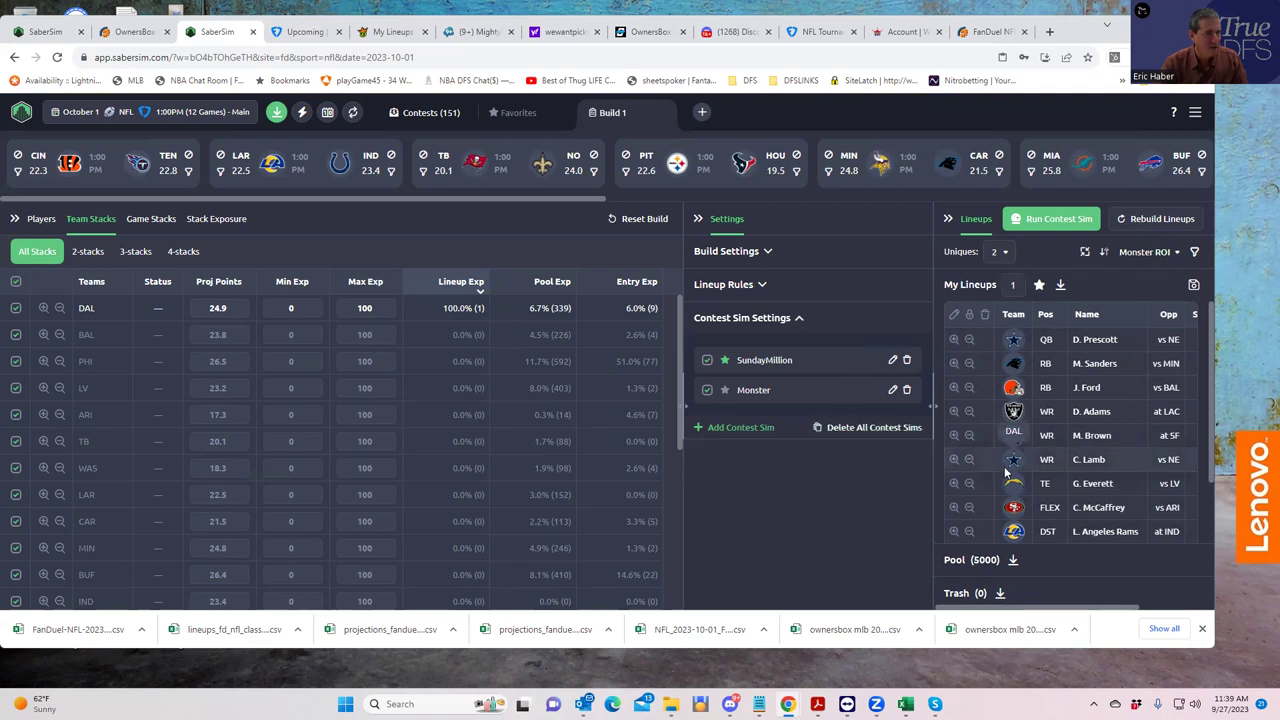
Step: Save the lineup to the $1M Sun NFL Monster contest and download the FanDuel entries file
left_click(1194, 287)
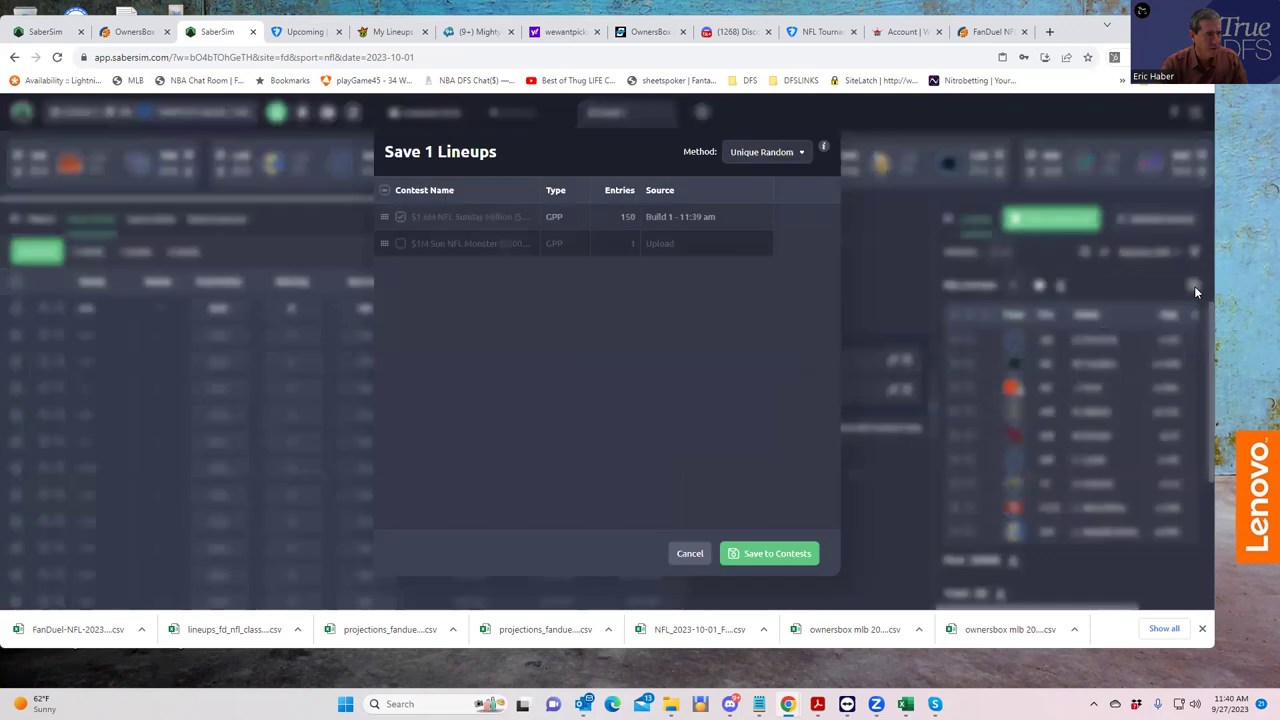
left_click(400, 243)
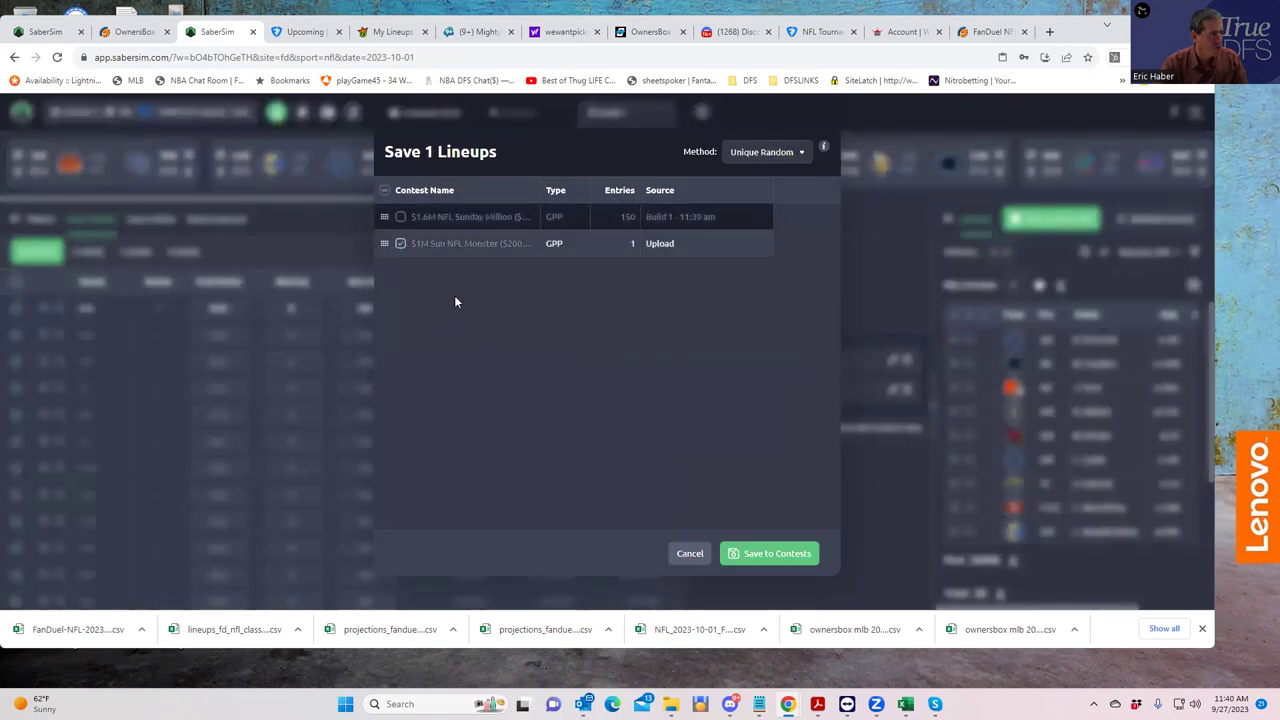
left_click(760, 553)
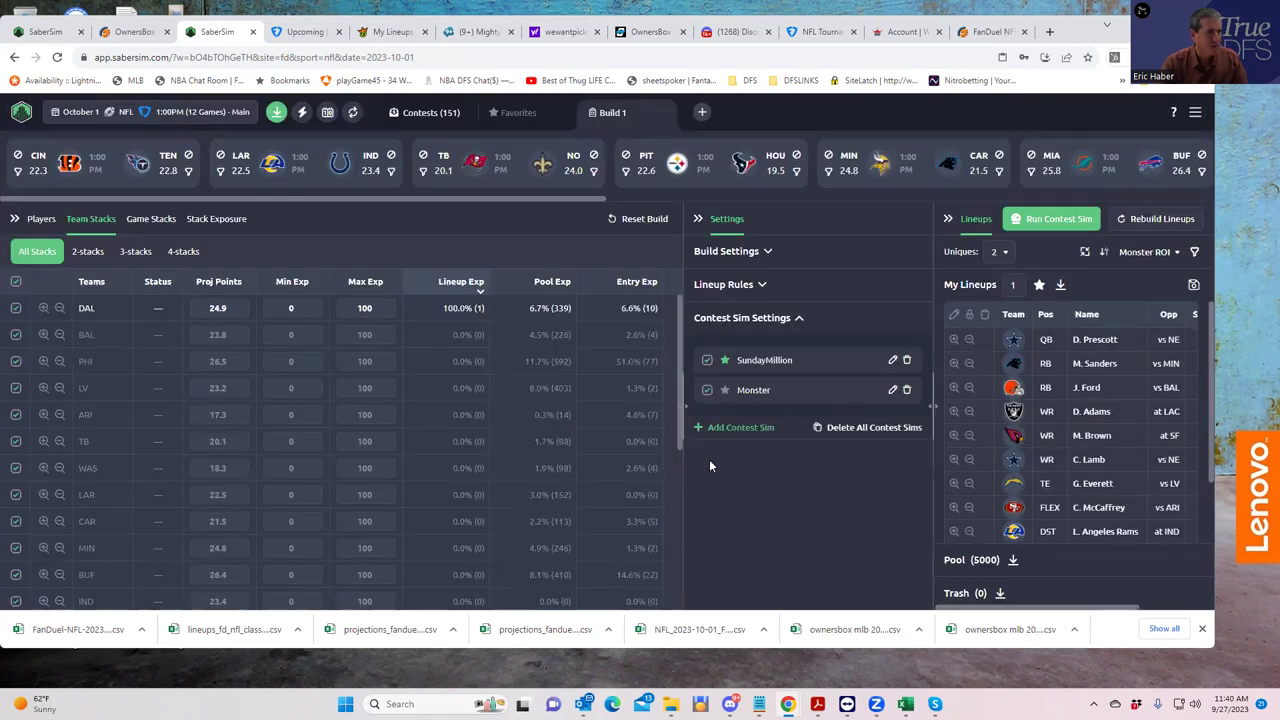
left_click(276, 112)
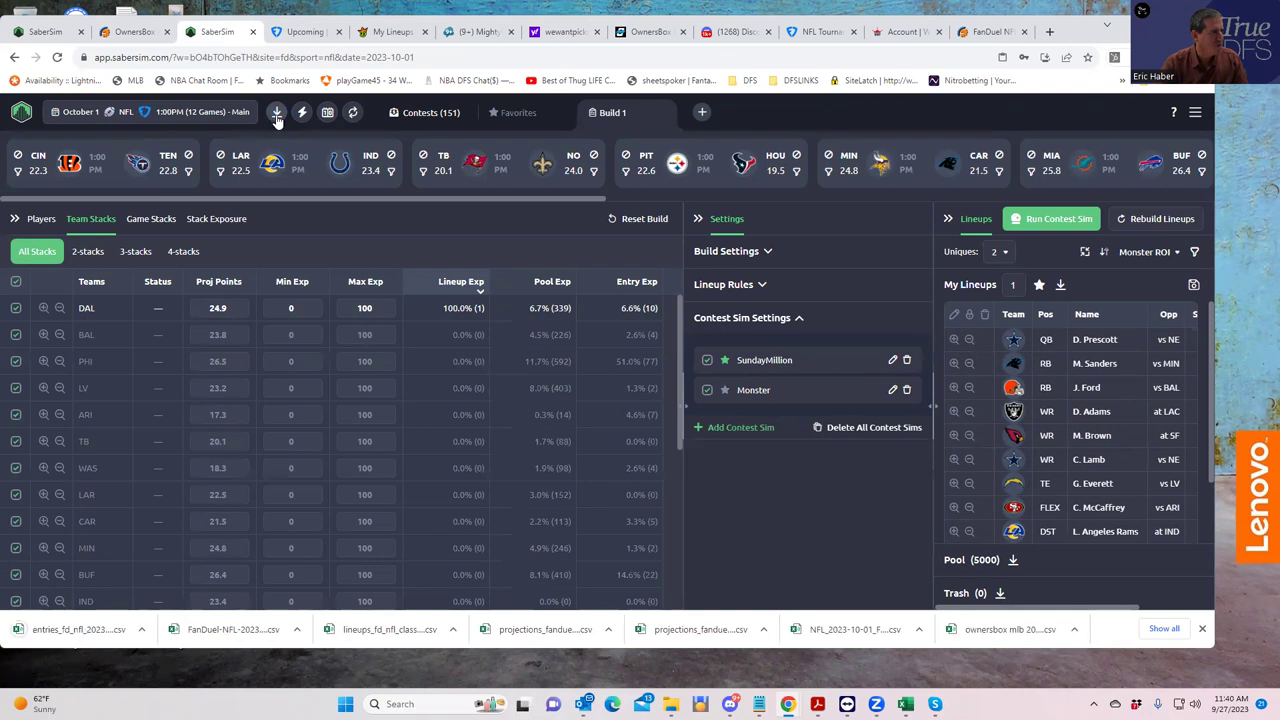
key("ctrl+Tab")
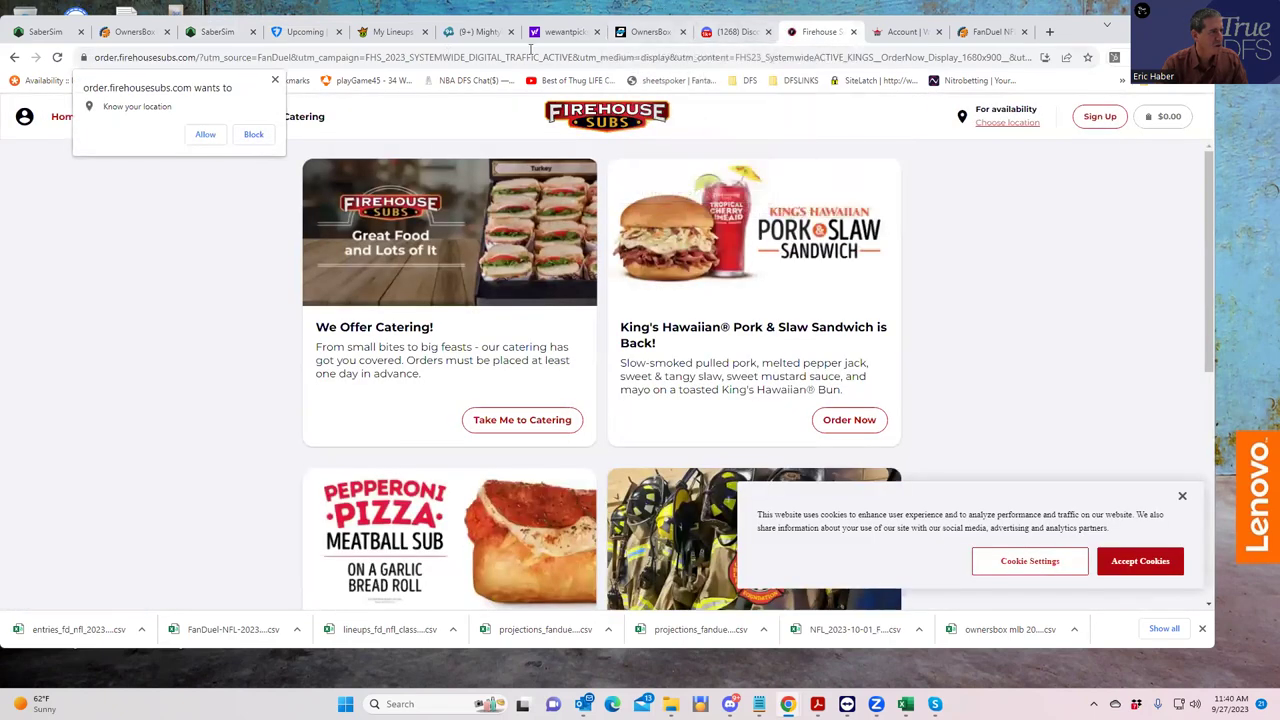
Step: Upload entries_fd_nfl_2023-10-01_main.csv to edit all 151 FanDuel entries, then reload Upcoming
left_click(305, 32)
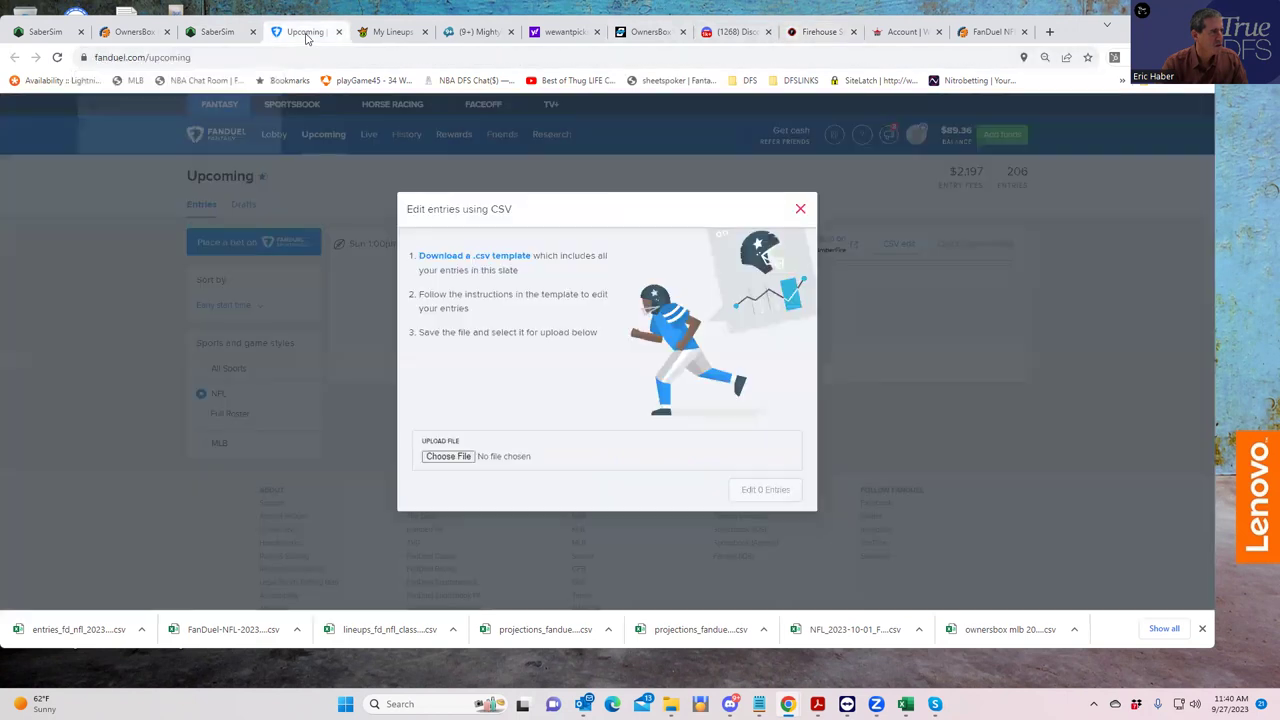
left_click(470, 459)
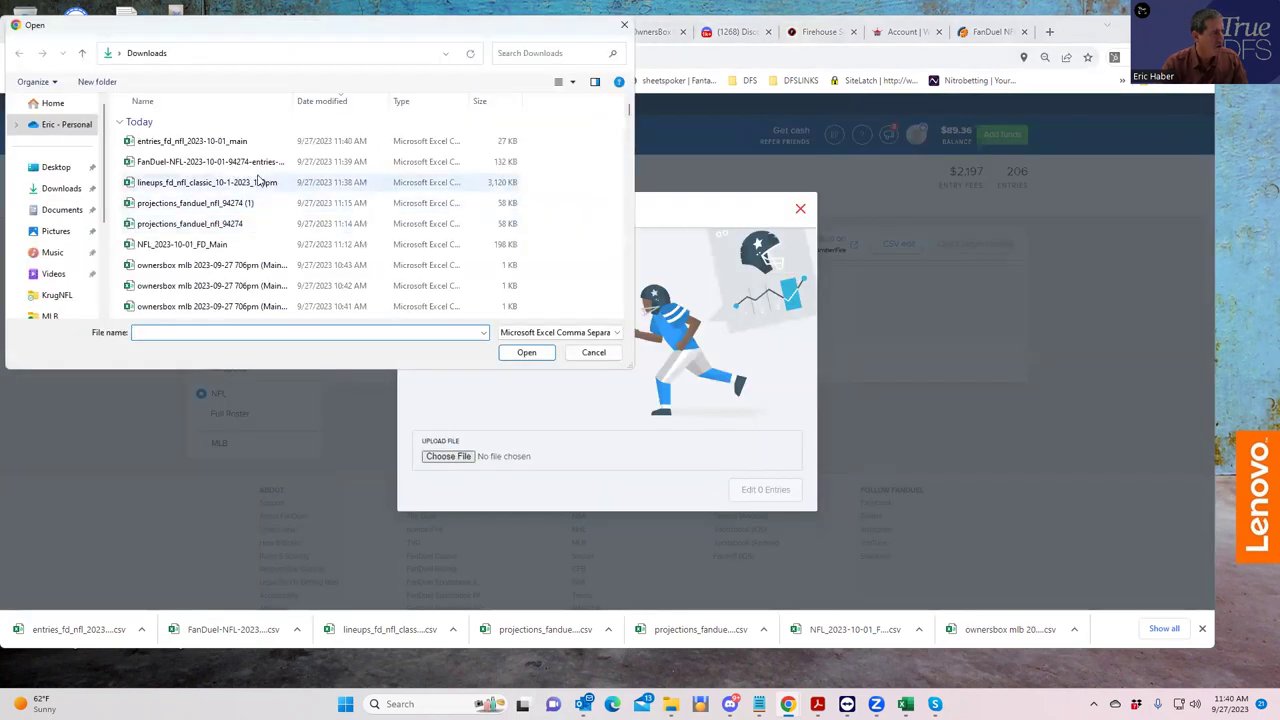
left_click(238, 141)
left_click(526, 352)
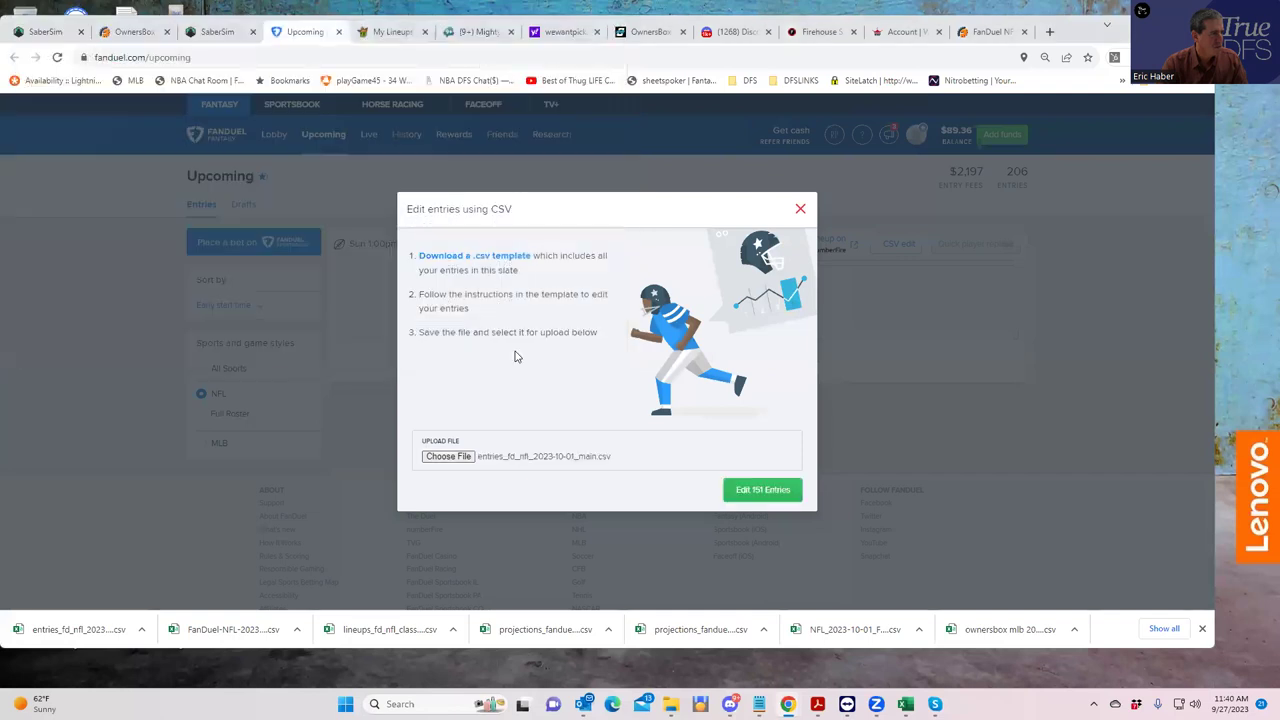
left_click(750, 493)
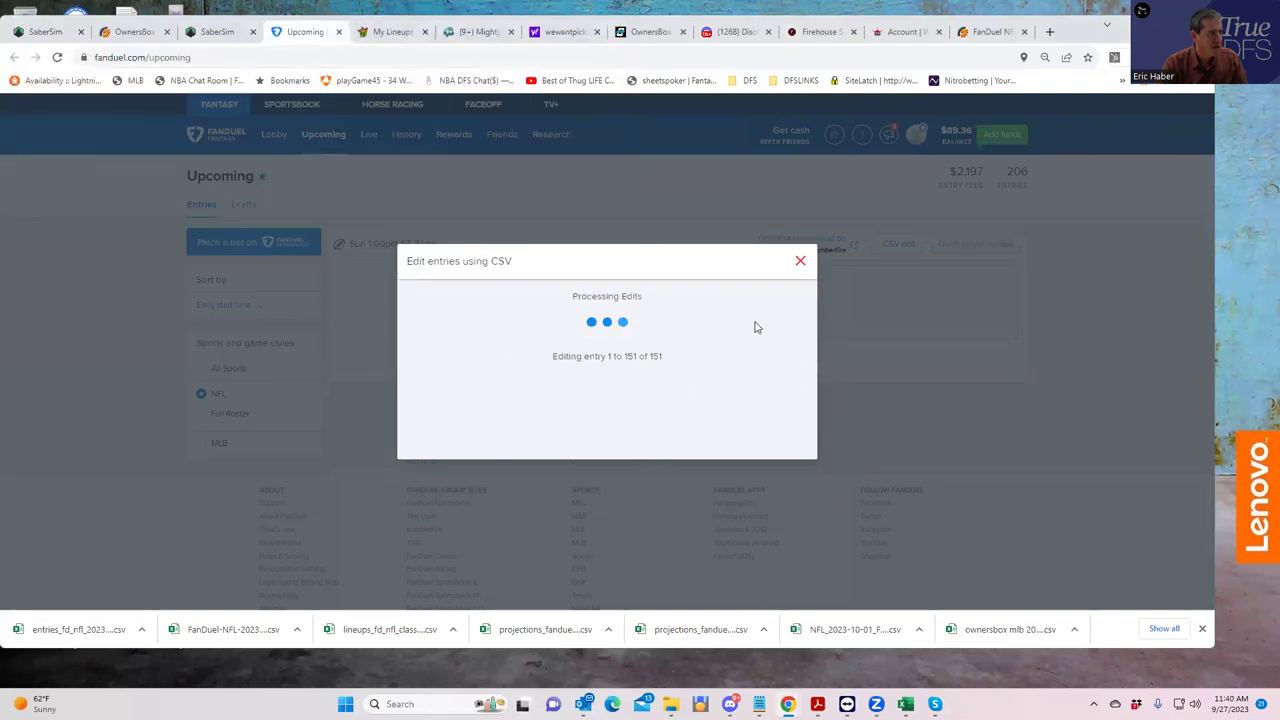
left_click(800, 262)
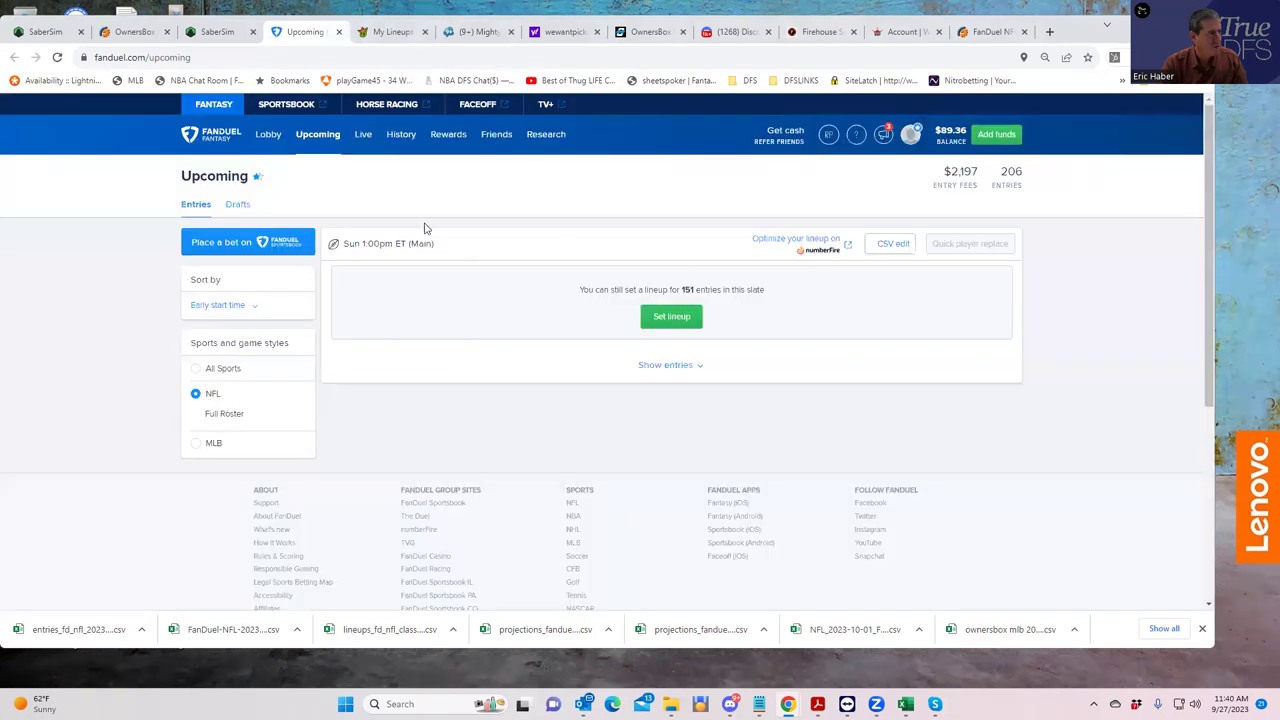
left_click(326, 140)
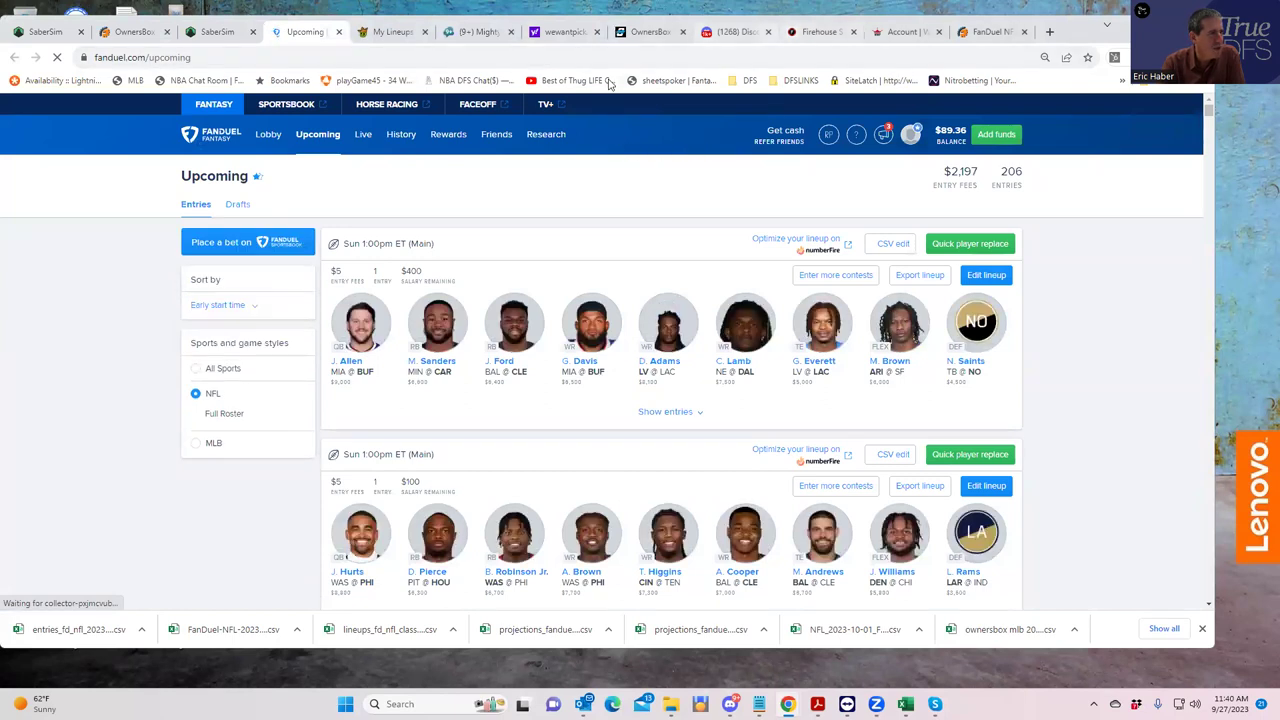
Step: Turn off the Monster contest sim and set My Lineups back to 150
left_click(212, 33)
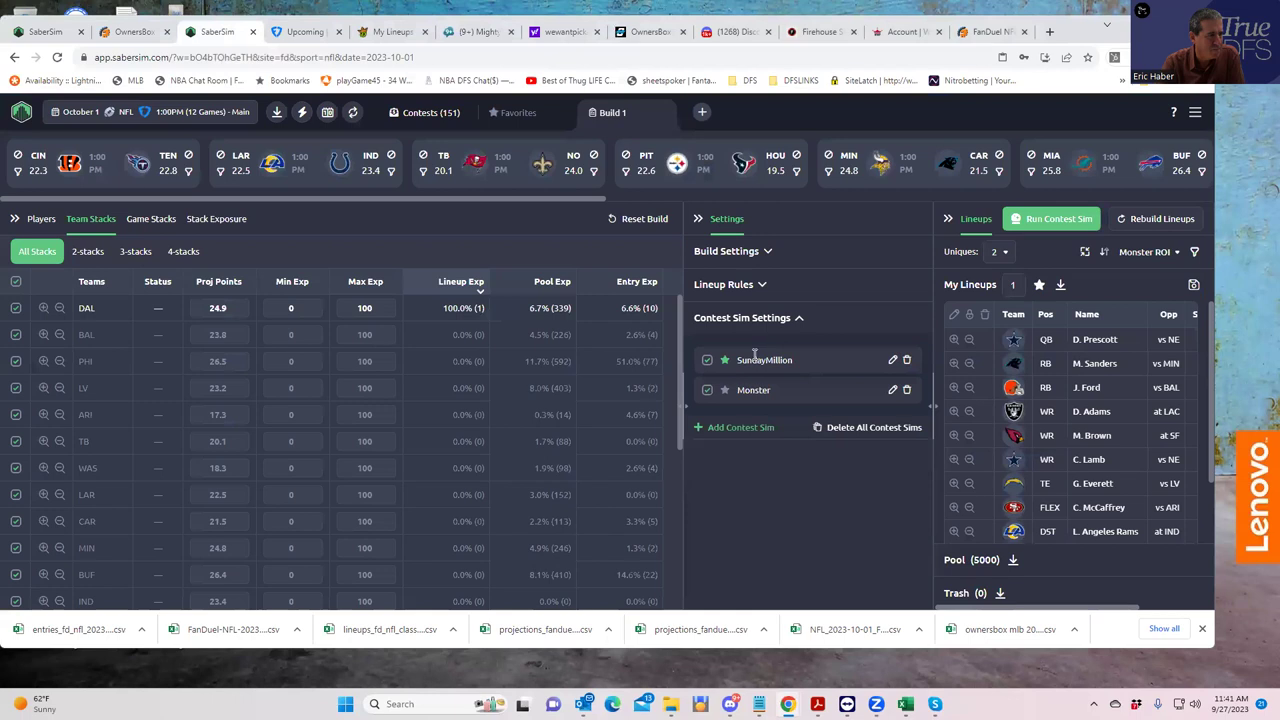
left_click(707, 391)
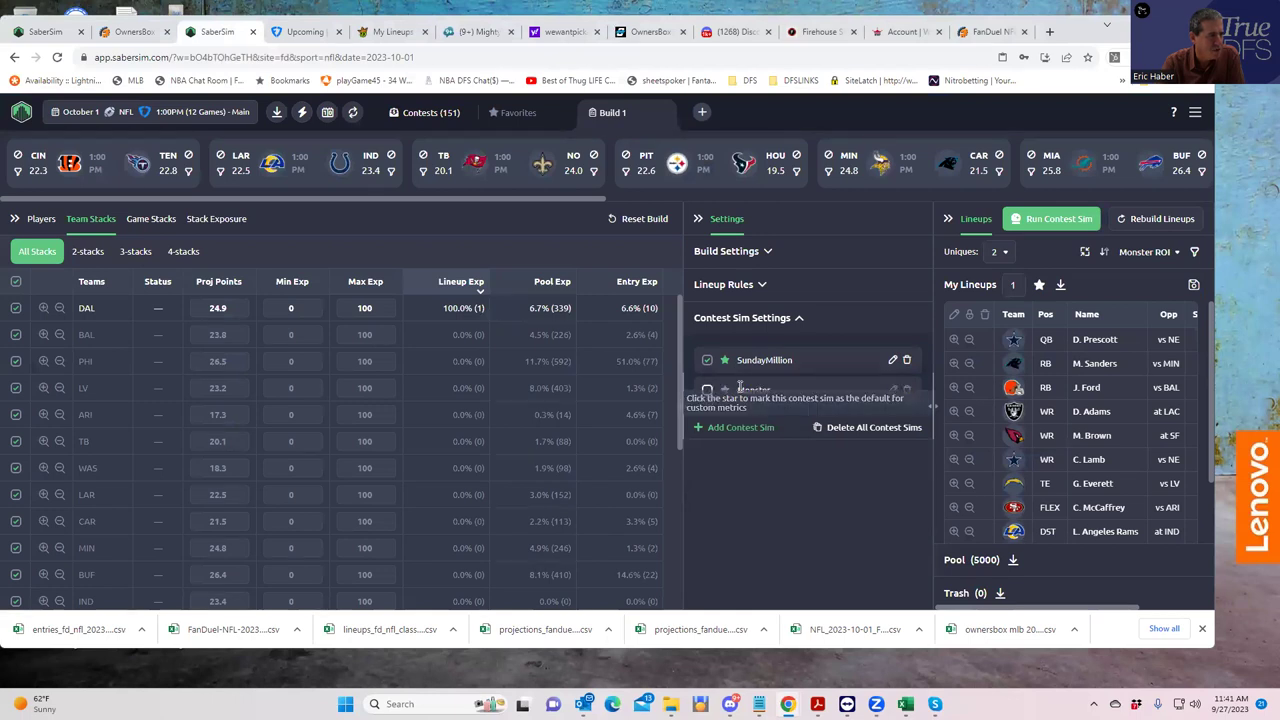
left_click(1018, 285)
type("50")
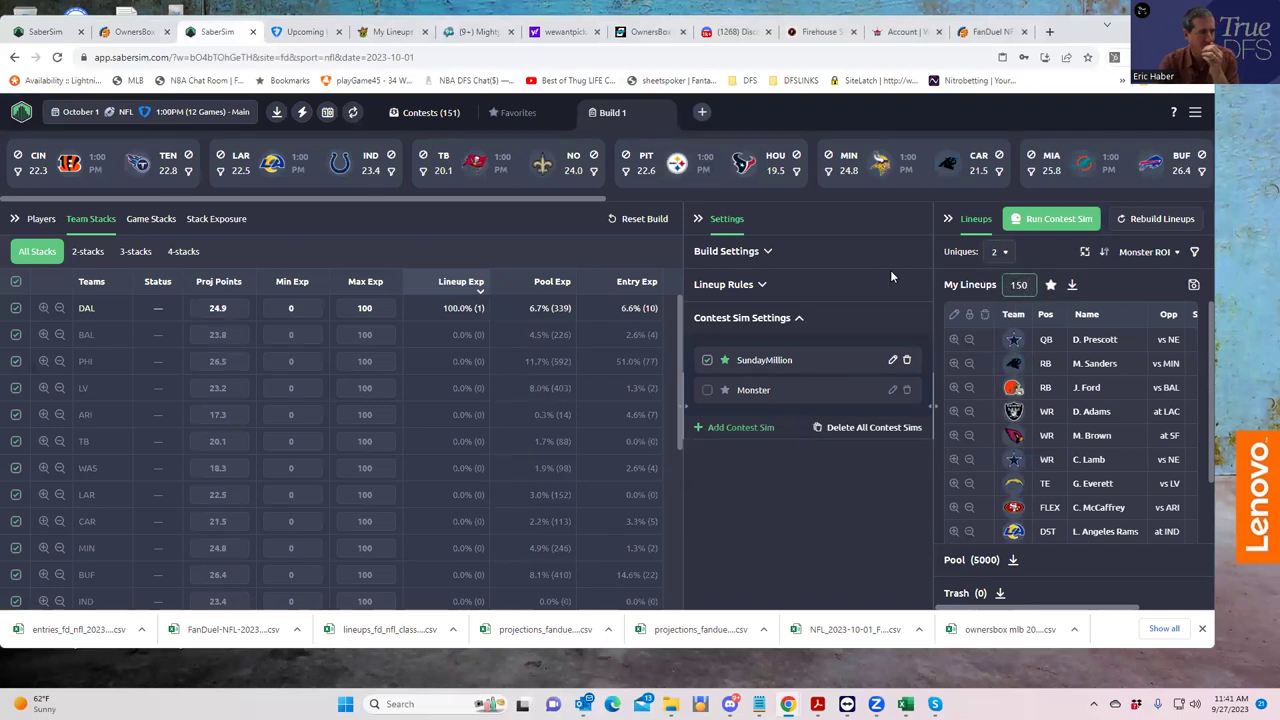
key("Return")
Step: Rank lineups by SundayMillion ROI and turn off the SundayMillion contest sim
left_click(1145, 252)
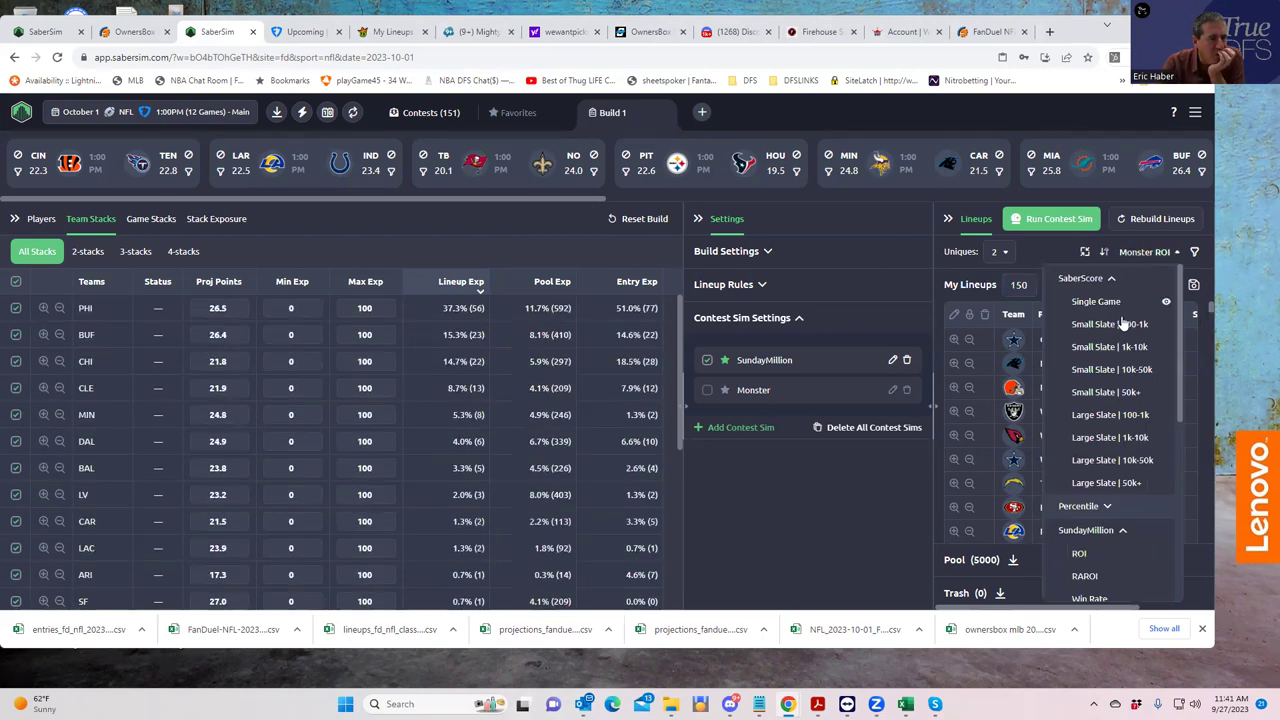
left_click(1083, 556)
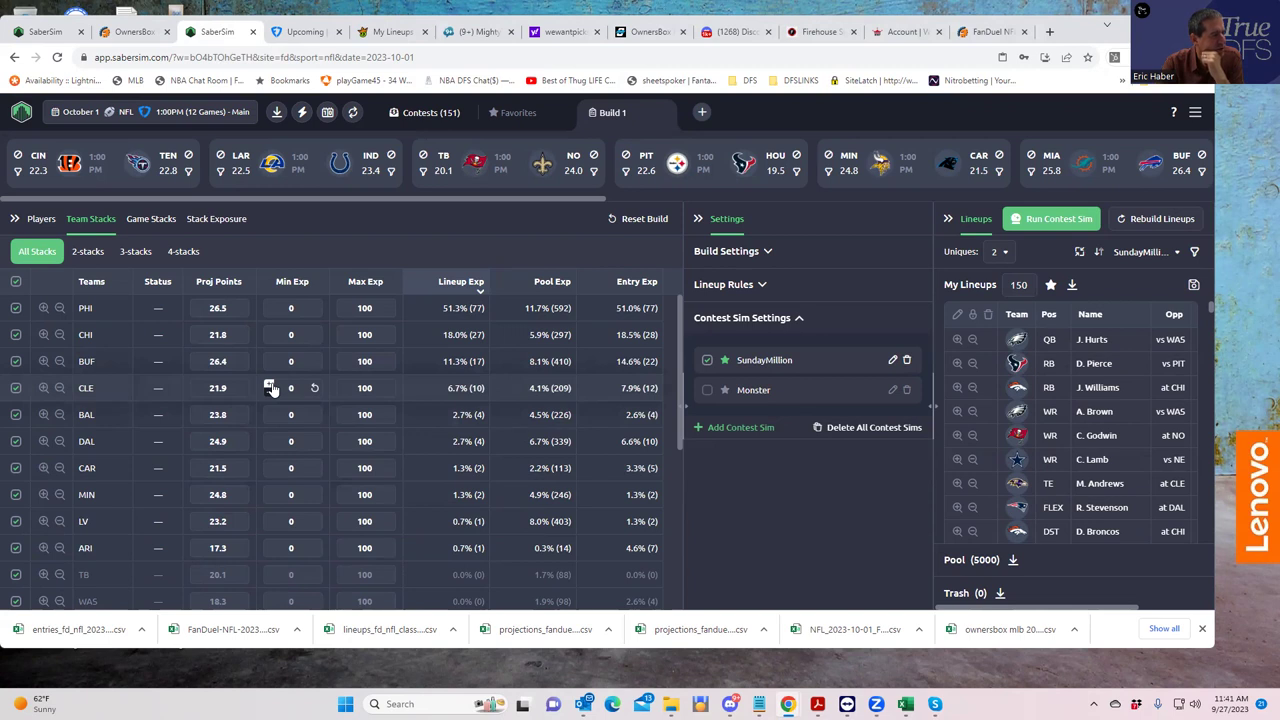
left_click(708, 360)
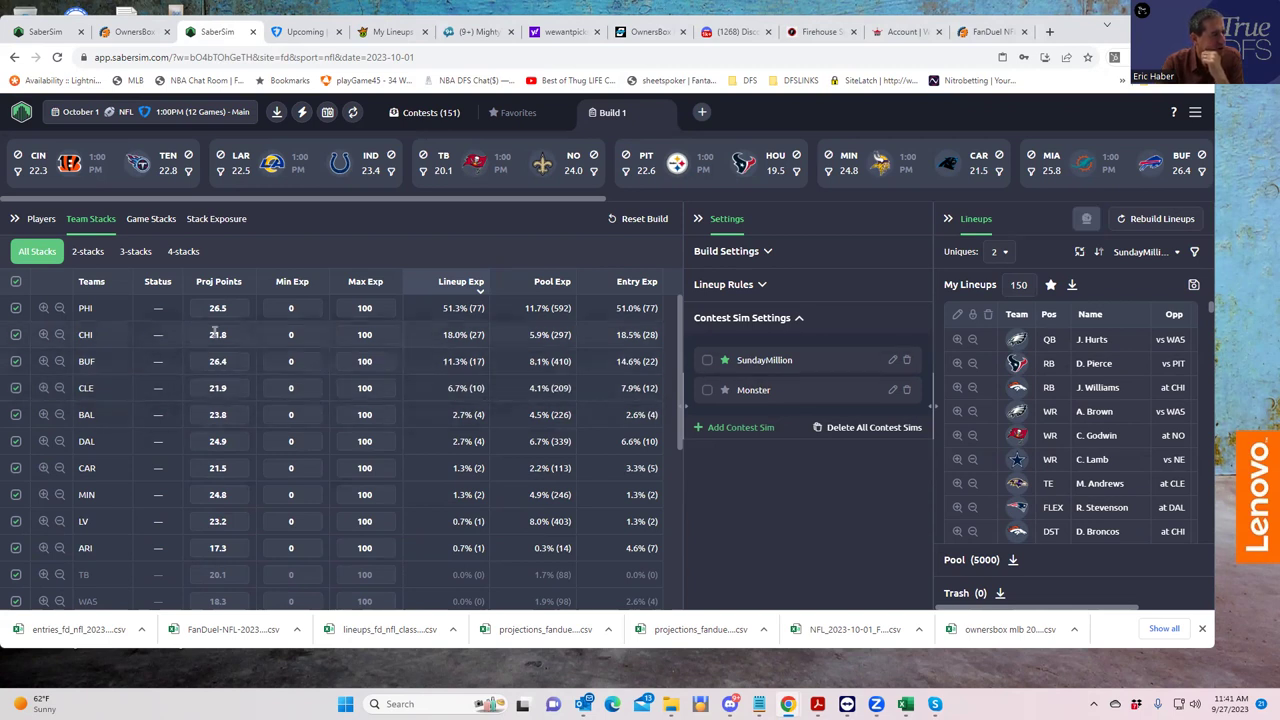
Step: Review the 21 running backs, then all 97 players, with their ownership and exposure columns
left_click(42, 220)
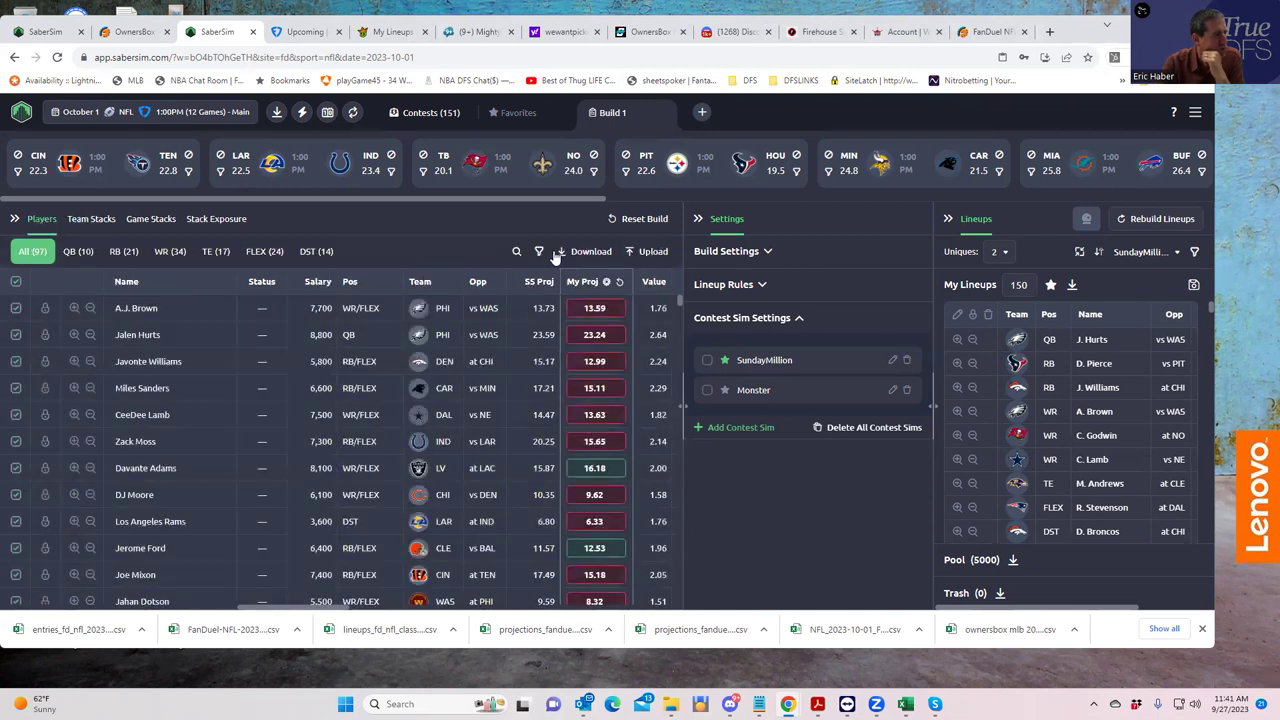
left_click(125, 252)
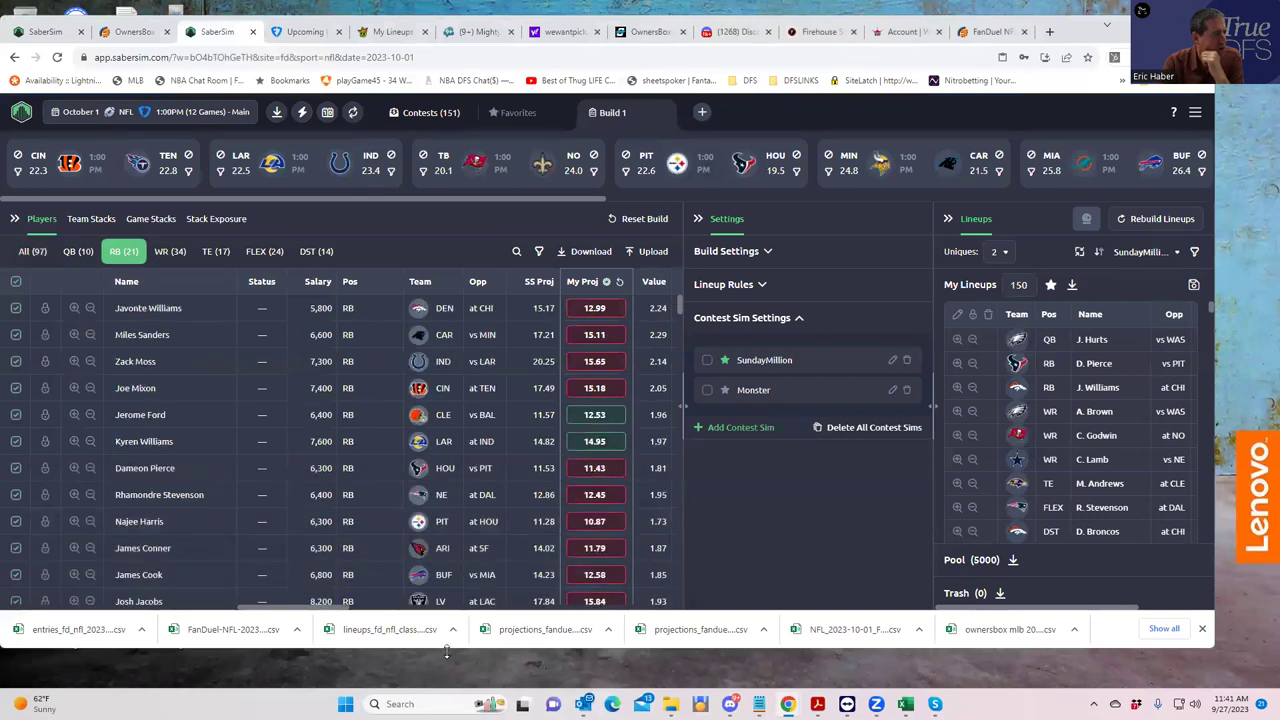
left_click_drag(300, 610, 262, 598)
scroll(320, 597, "right", 5)
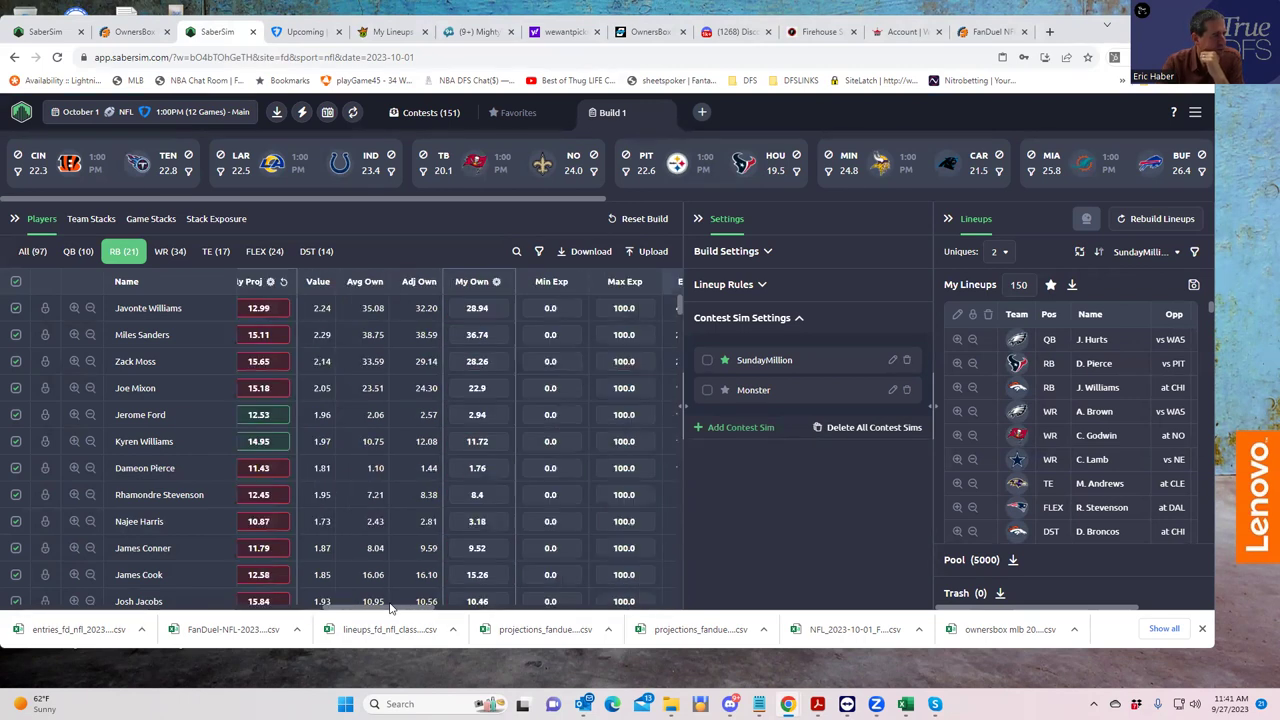
scroll(265, 586, "left", 5)
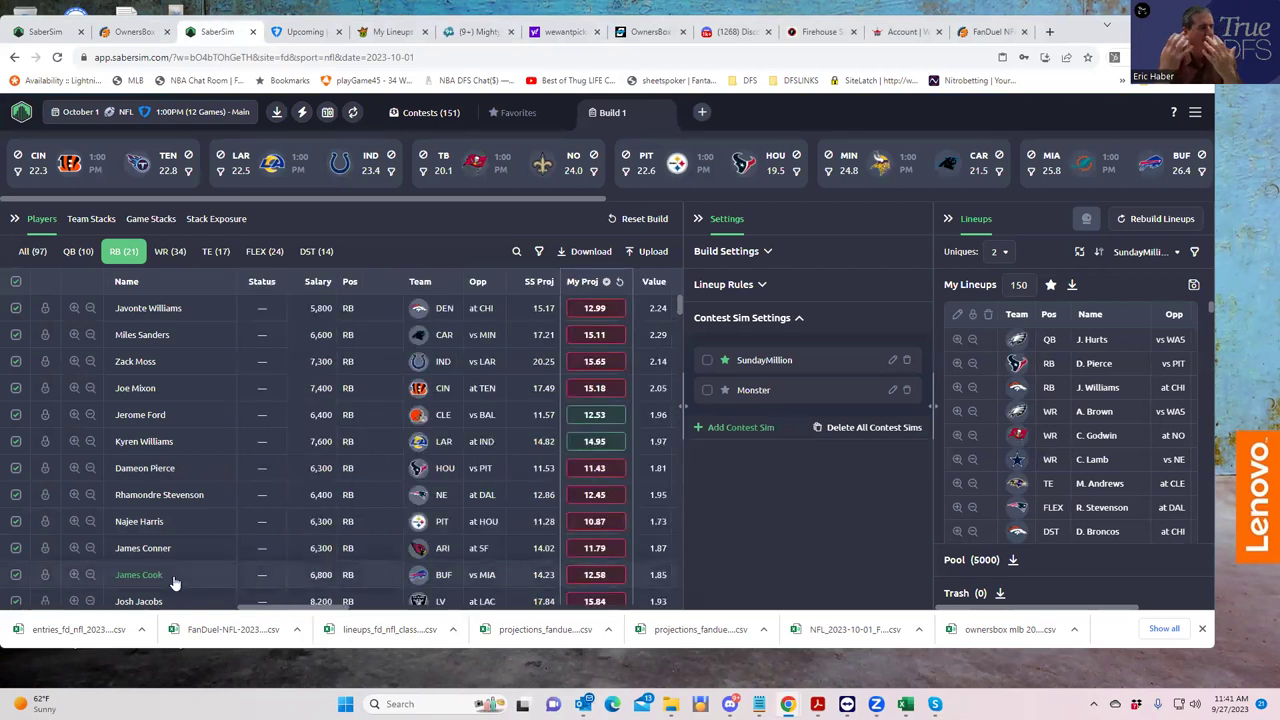
left_click(30, 255)
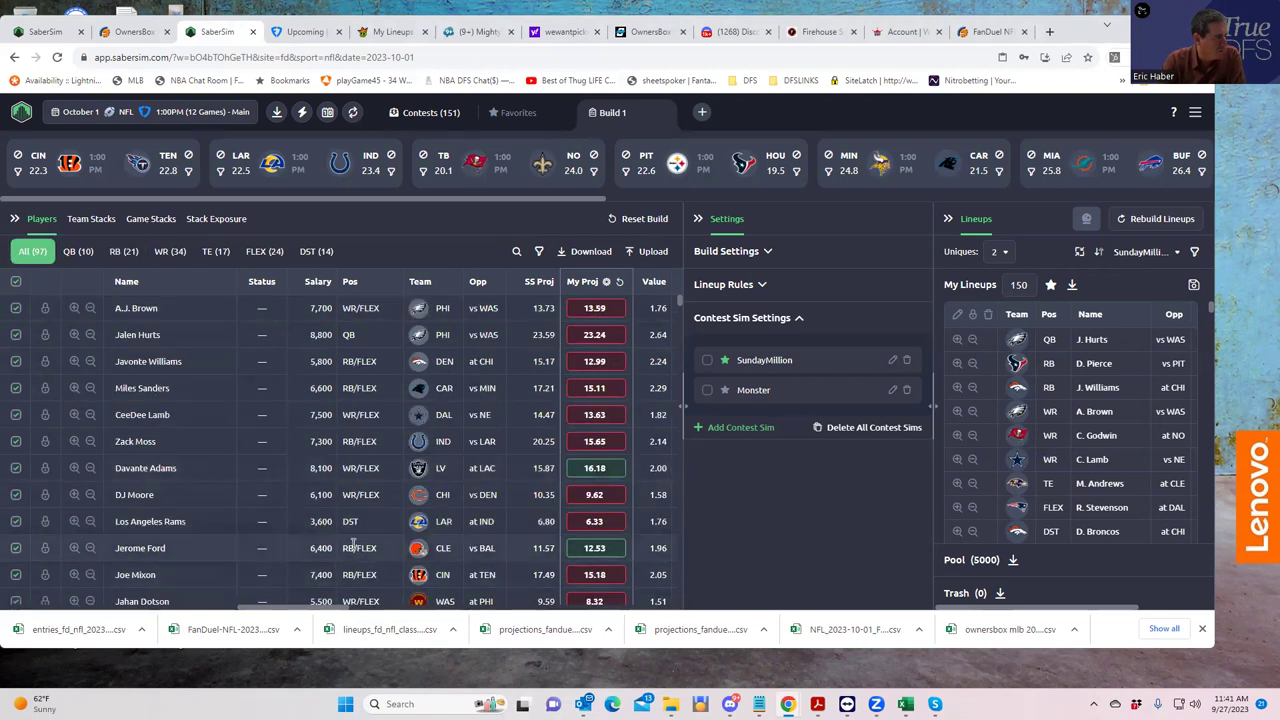
left_click_drag(340, 615, 290, 607)
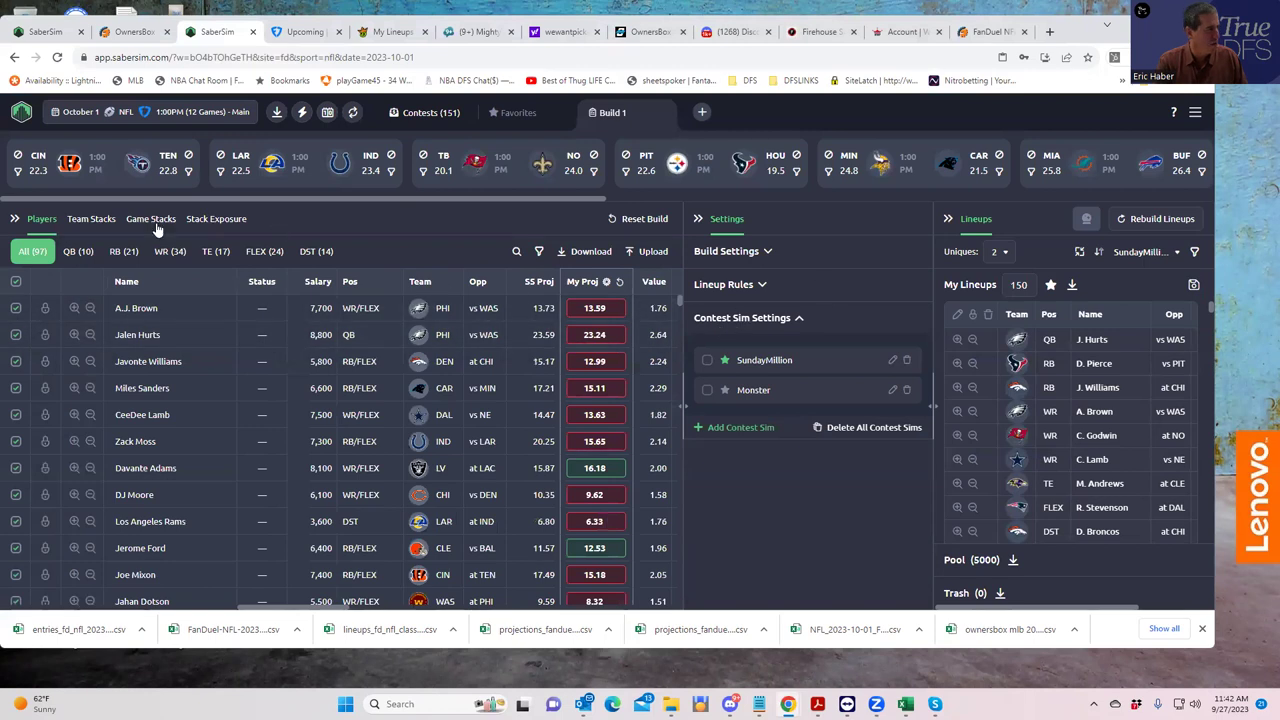
Step: Review primary stack exposure, then return to team stacks showing Philadelphia at 51.3% (77 lineups)
left_click(214, 220)
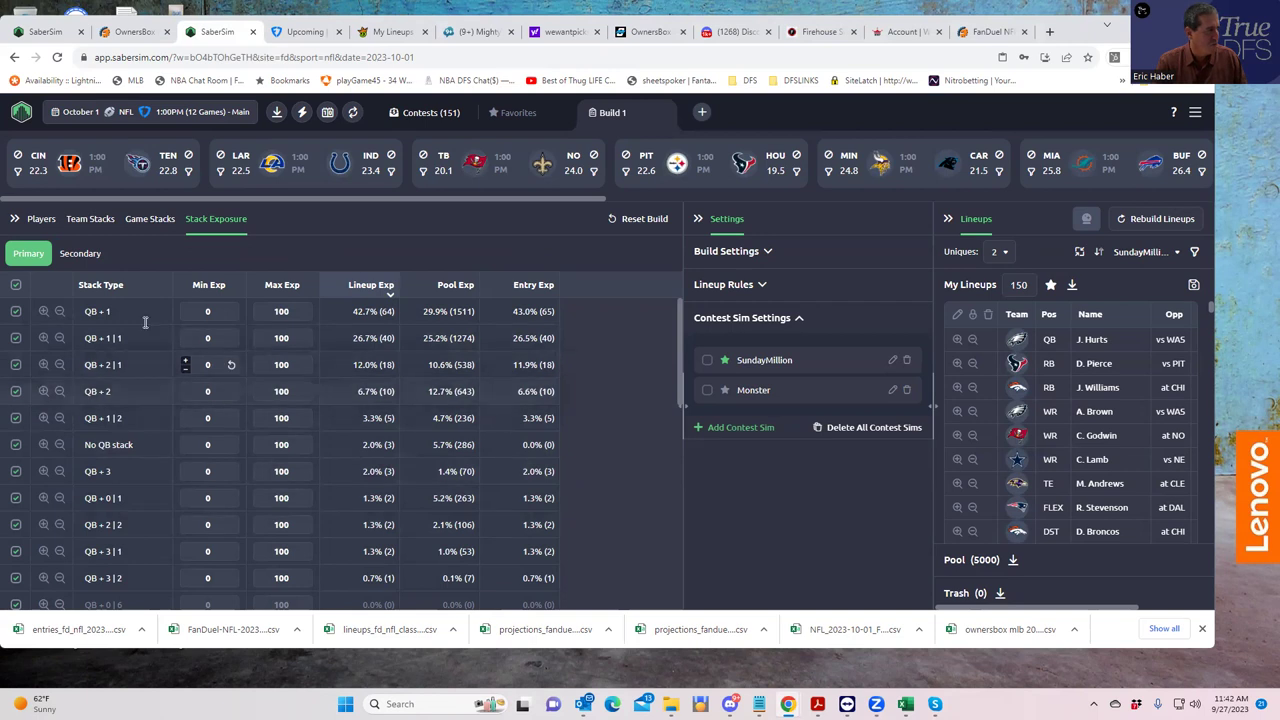
left_click(99, 221)
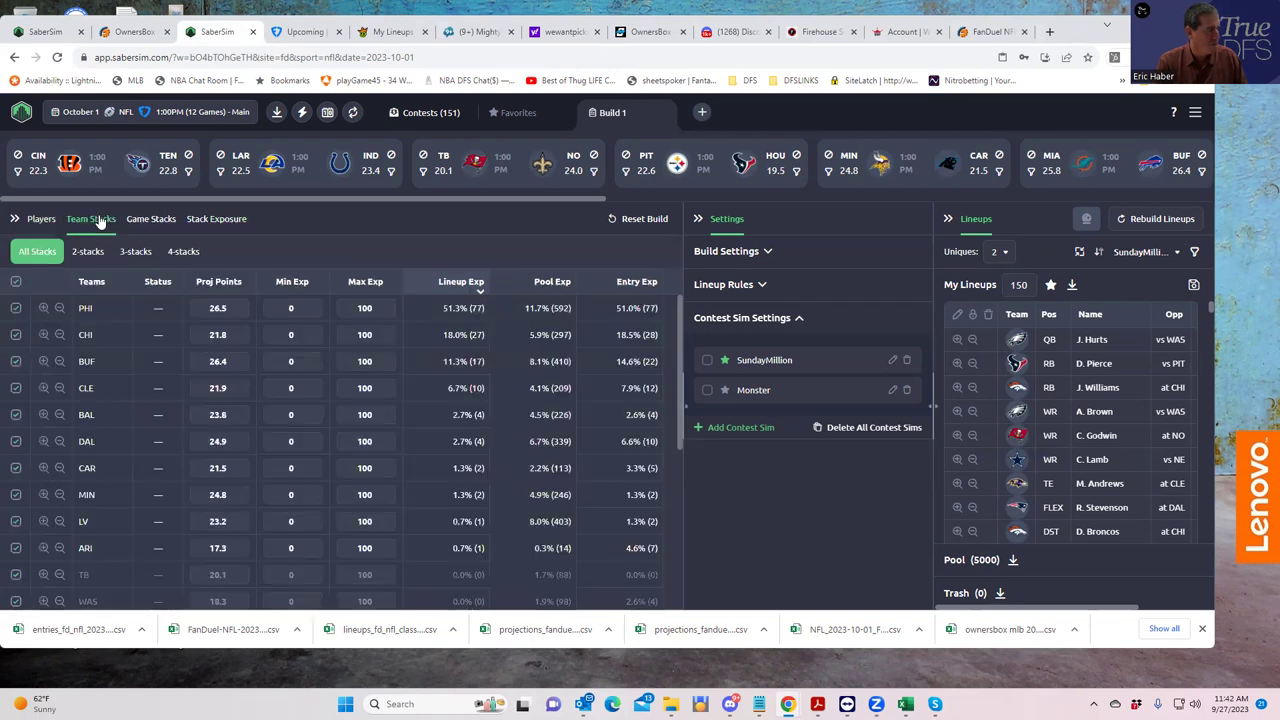